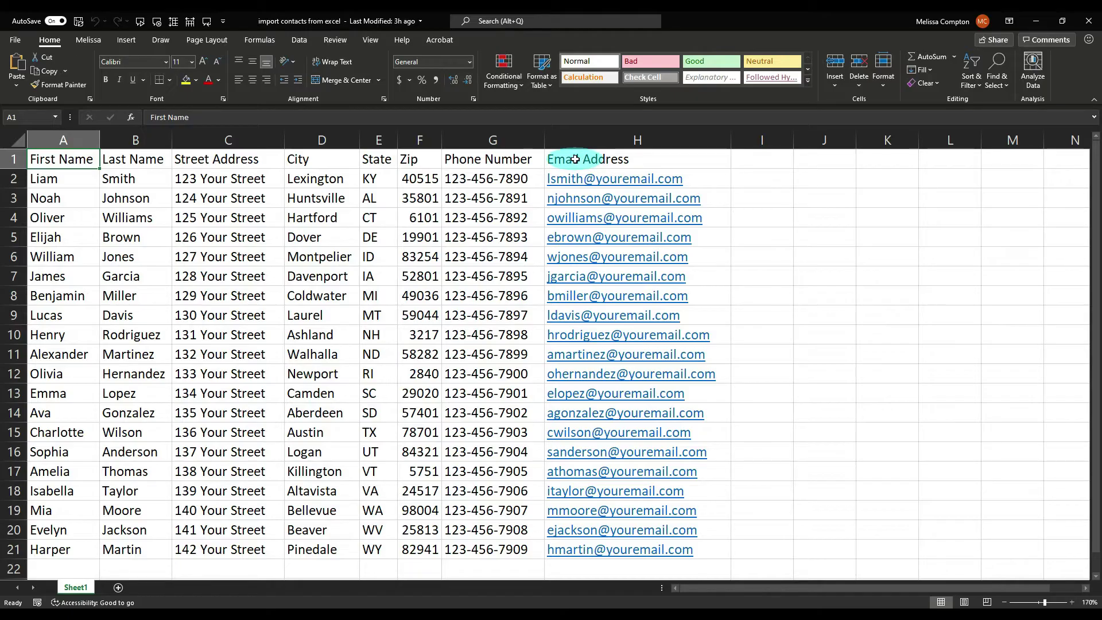
# - Save a copy of the contacts workbook as 'import contacts from excel' in CSV (Comma delimited) format
pyautogui.click(11, 42)
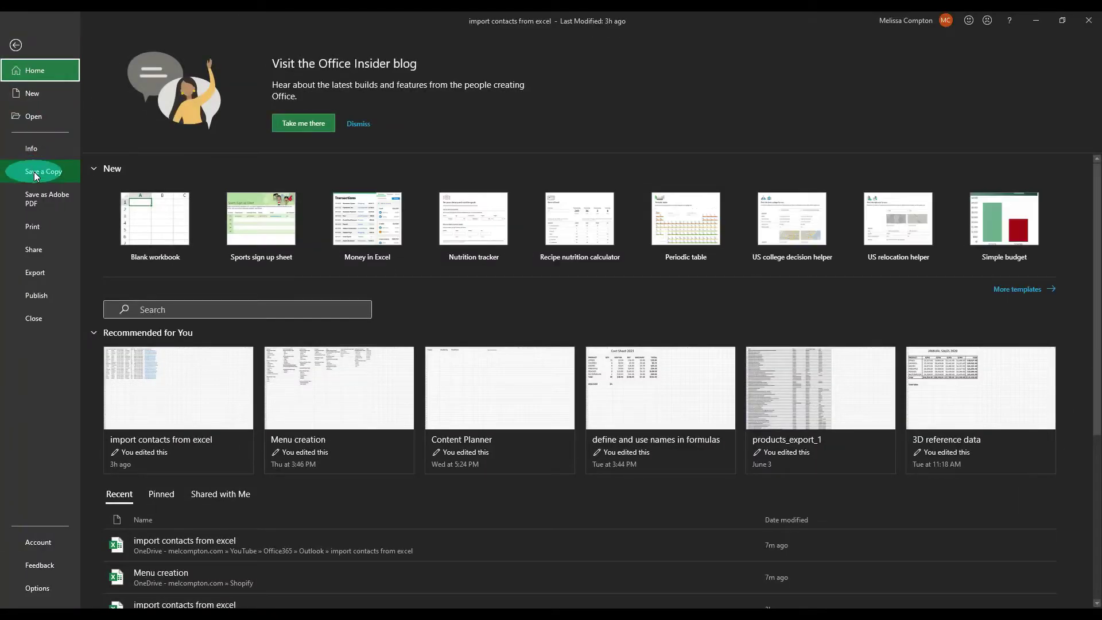
pyautogui.click(33, 171)
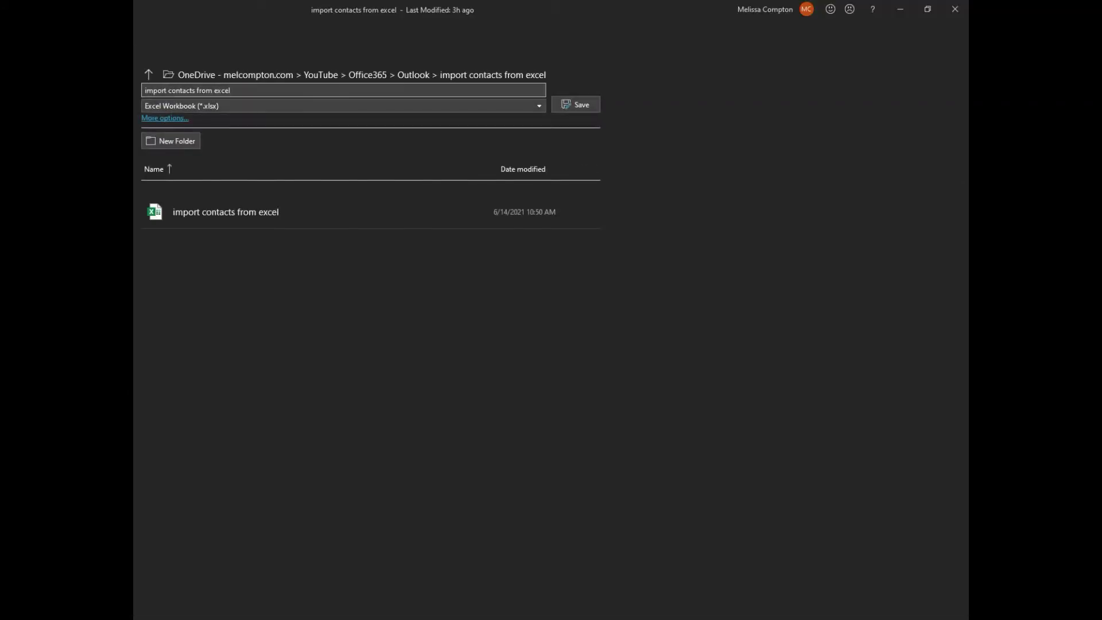
pyautogui.click(175, 118)
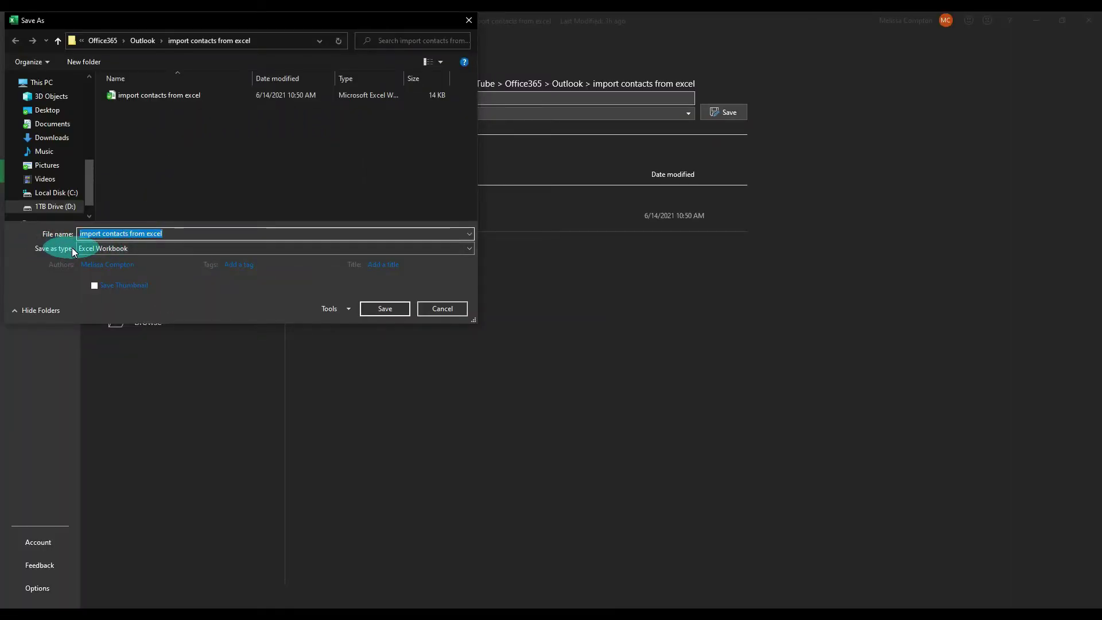
pyautogui.click(105, 248)
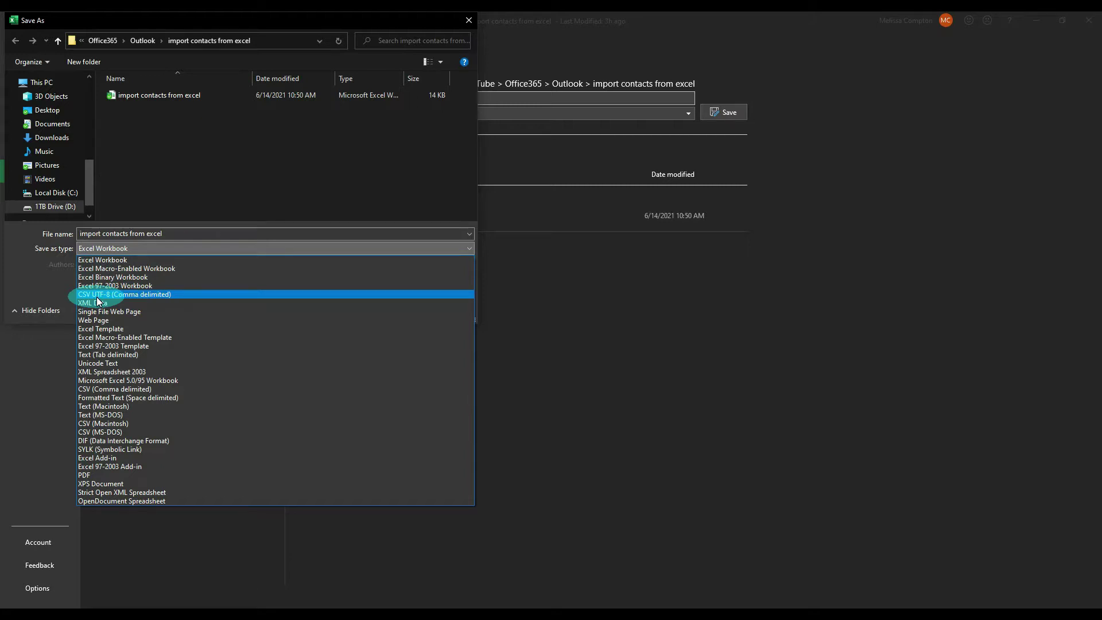
pyautogui.click(105, 389)
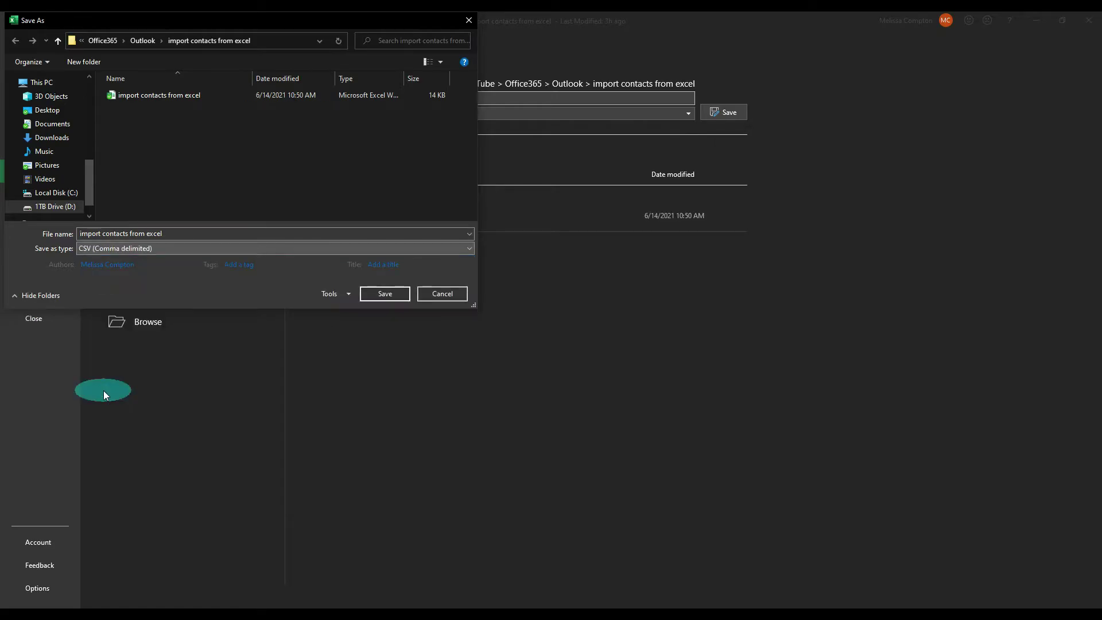
pyautogui.click(394, 296)
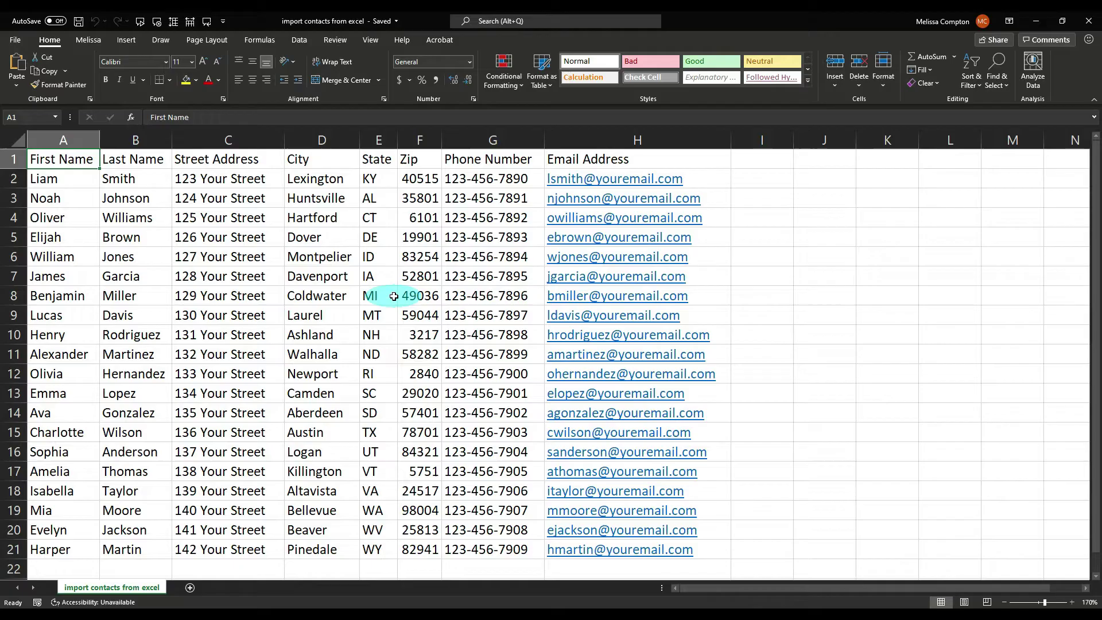
# - Open the new CSV from its folder in Notepad to verify the comma-separated rows, then close both windows
pyautogui.click(266, 600)
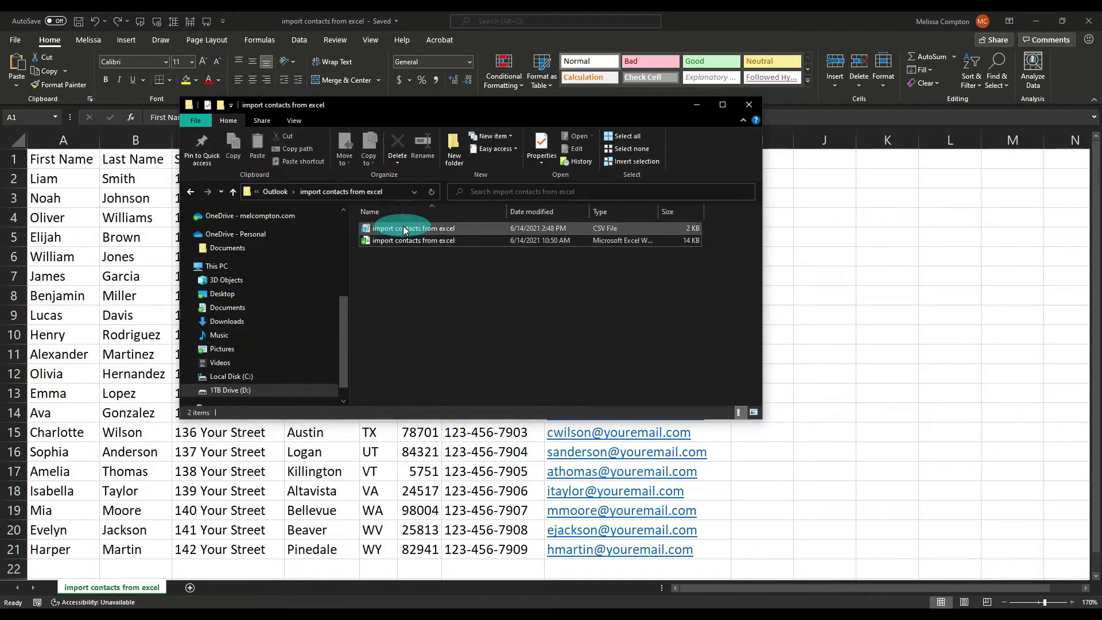
pyautogui.click(396, 228)
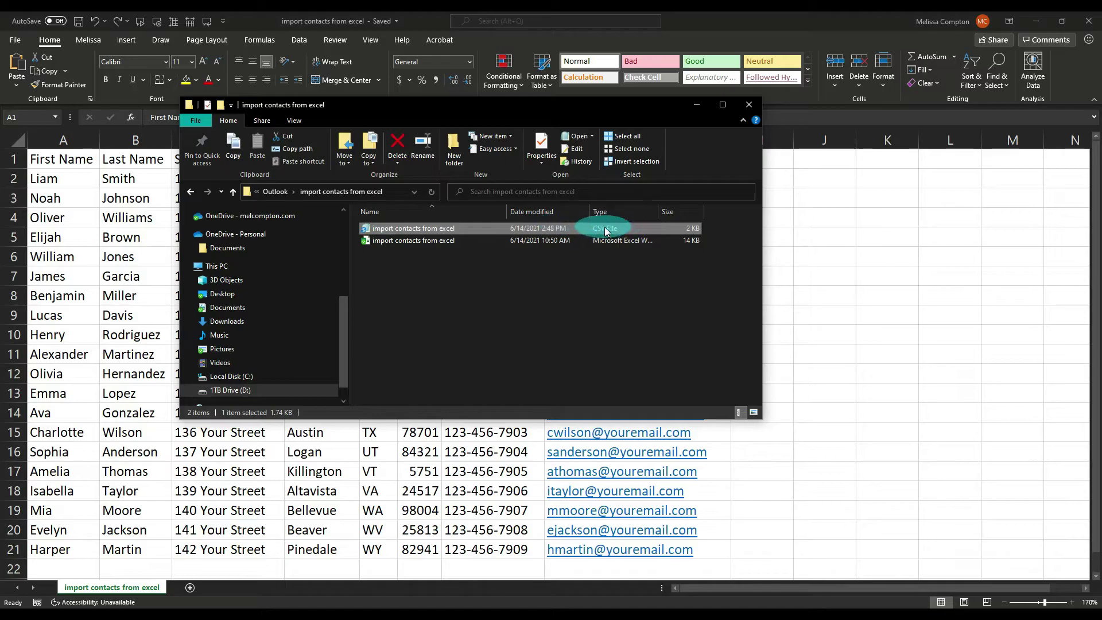
pyautogui.doubleClick(452, 228)
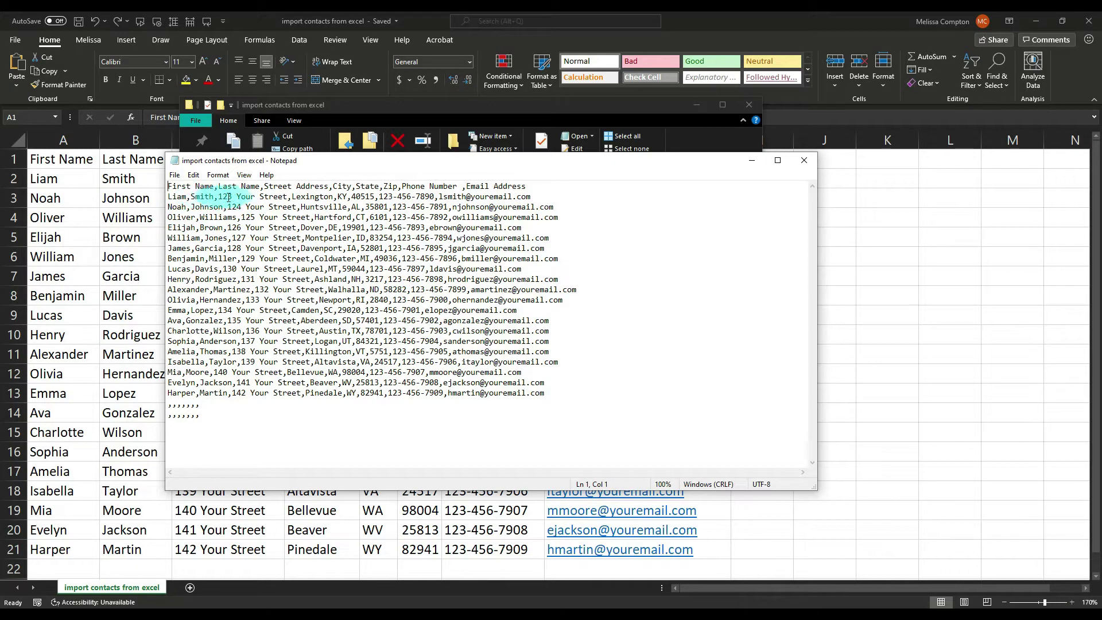
pyautogui.click(804, 161)
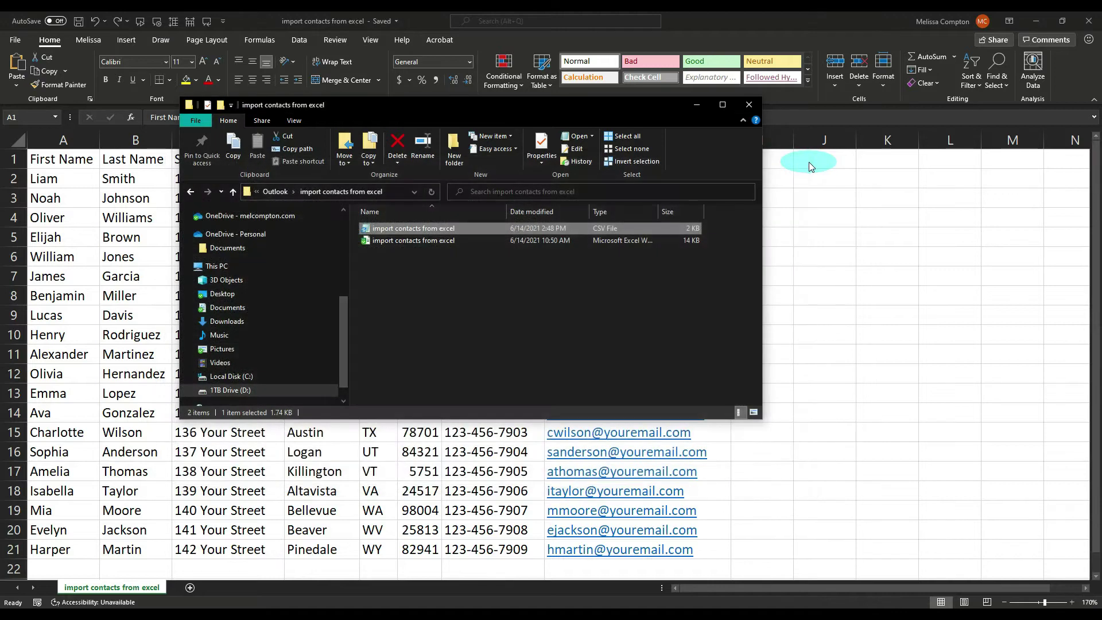
pyautogui.click(748, 107)
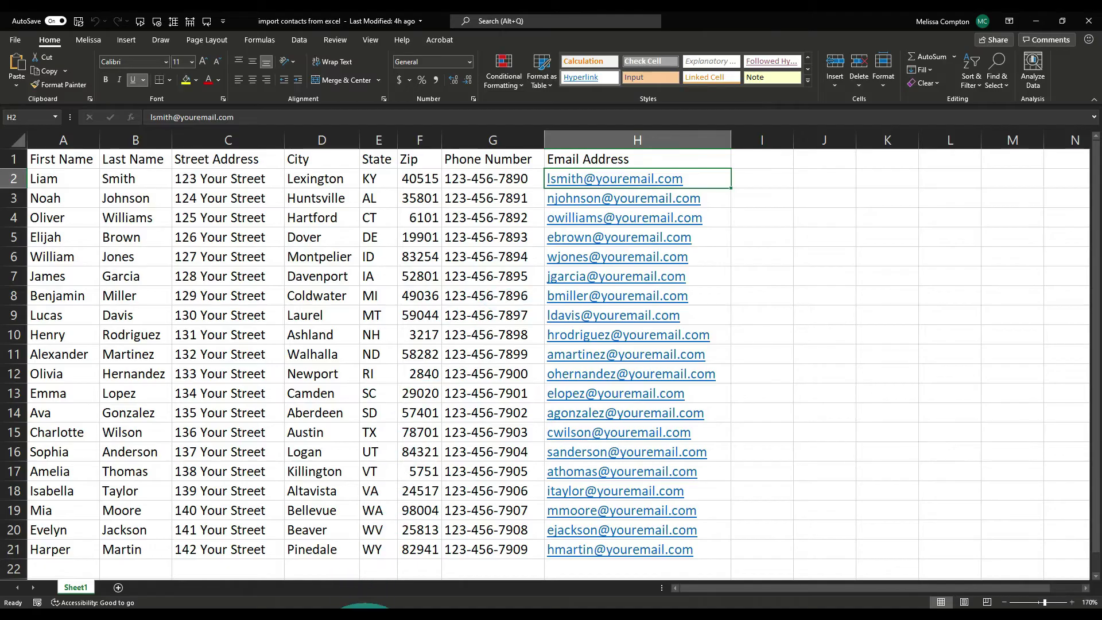
# - Switch to Outlook's People view and launch the Import/Export wizard from File > Open & Export
pyautogui.click(365, 608)
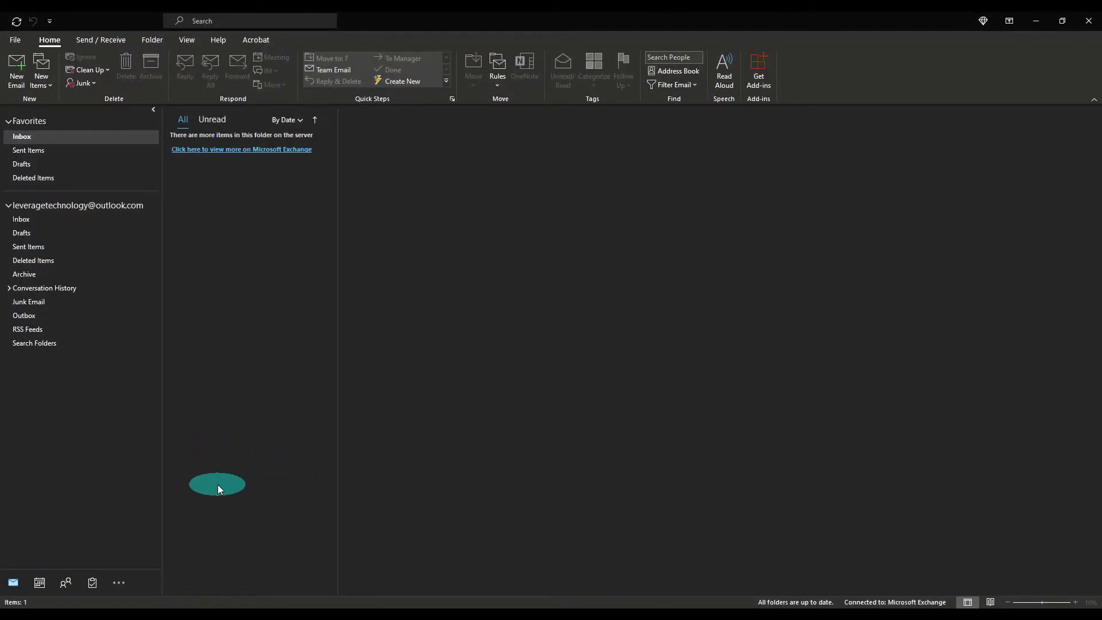
pyautogui.click(67, 584)
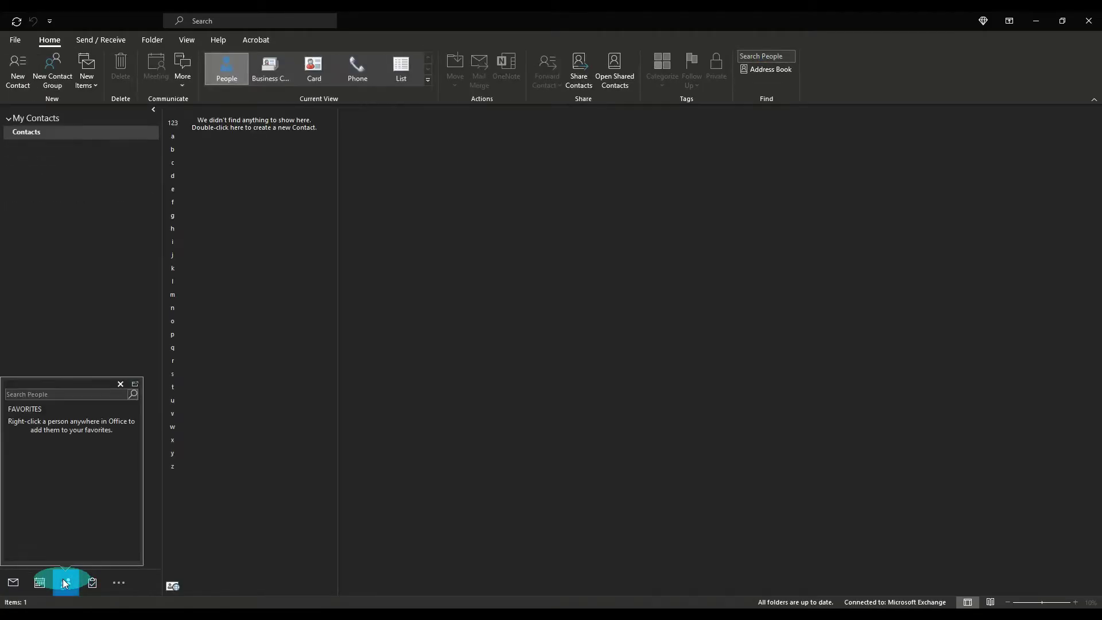
pyautogui.click(15, 40)
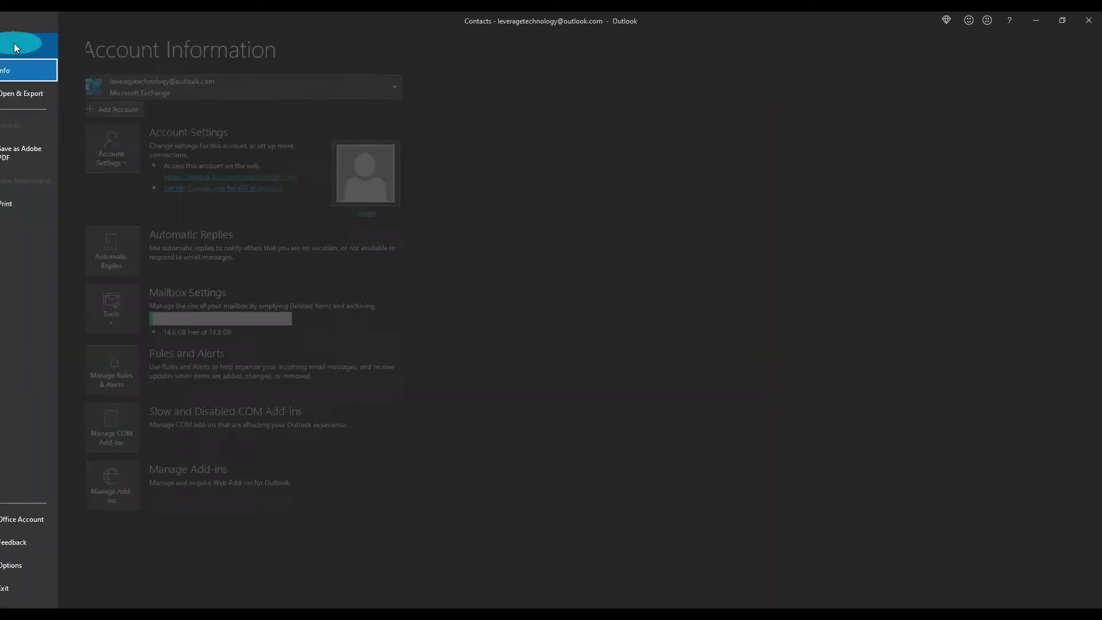
pyautogui.click(20, 95)
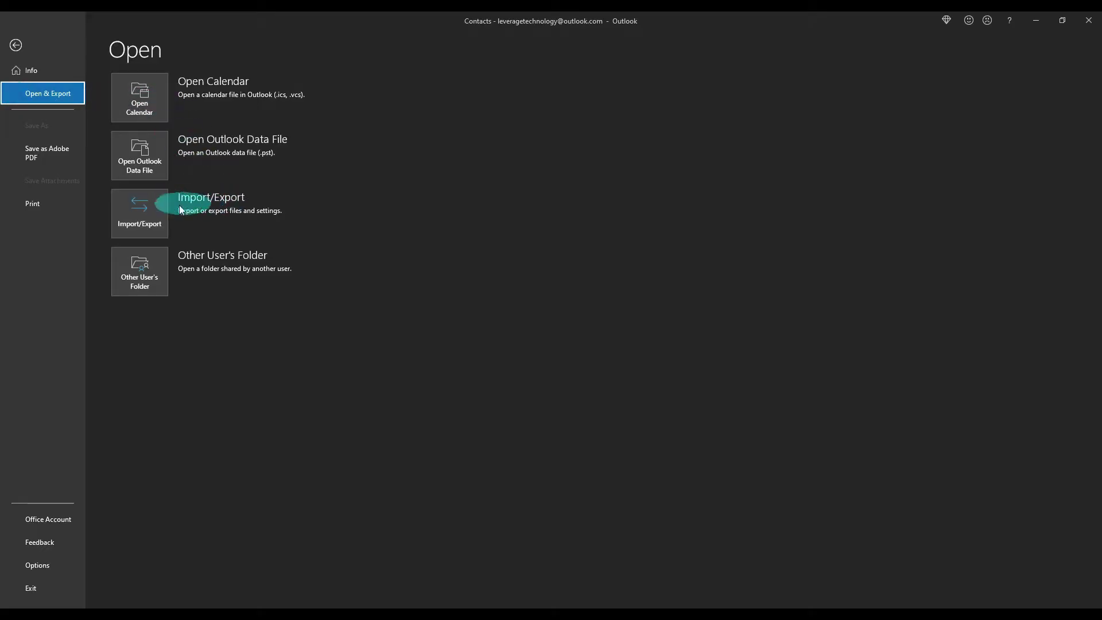
pyautogui.click(150, 212)
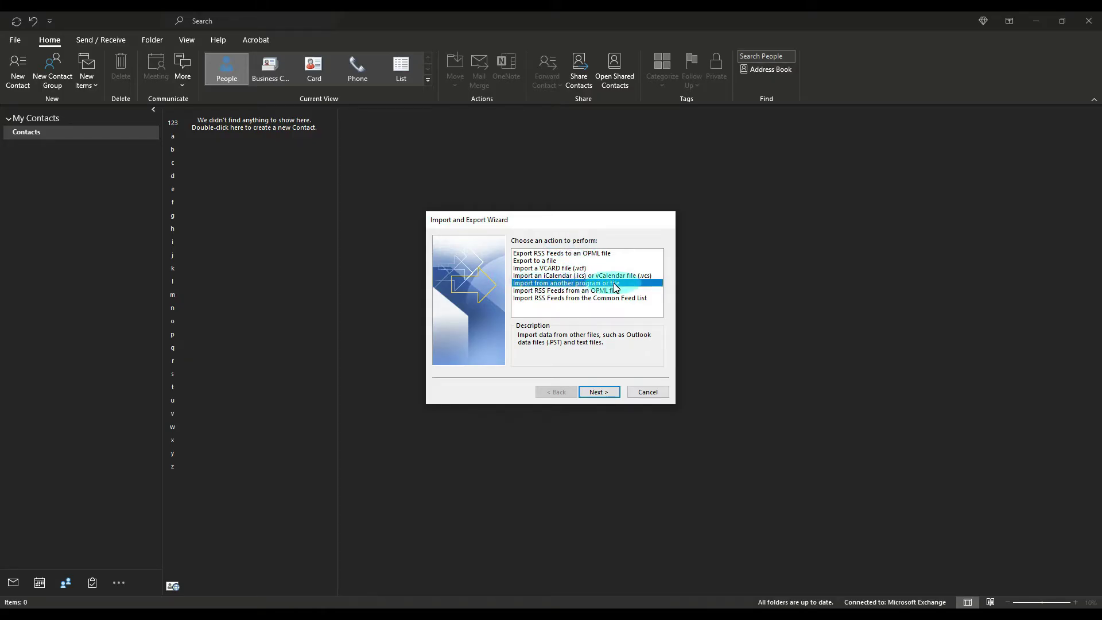
# - Choose Comma Separated Values and select 'import contacts from excel' as the file to import
pyautogui.click(601, 394)
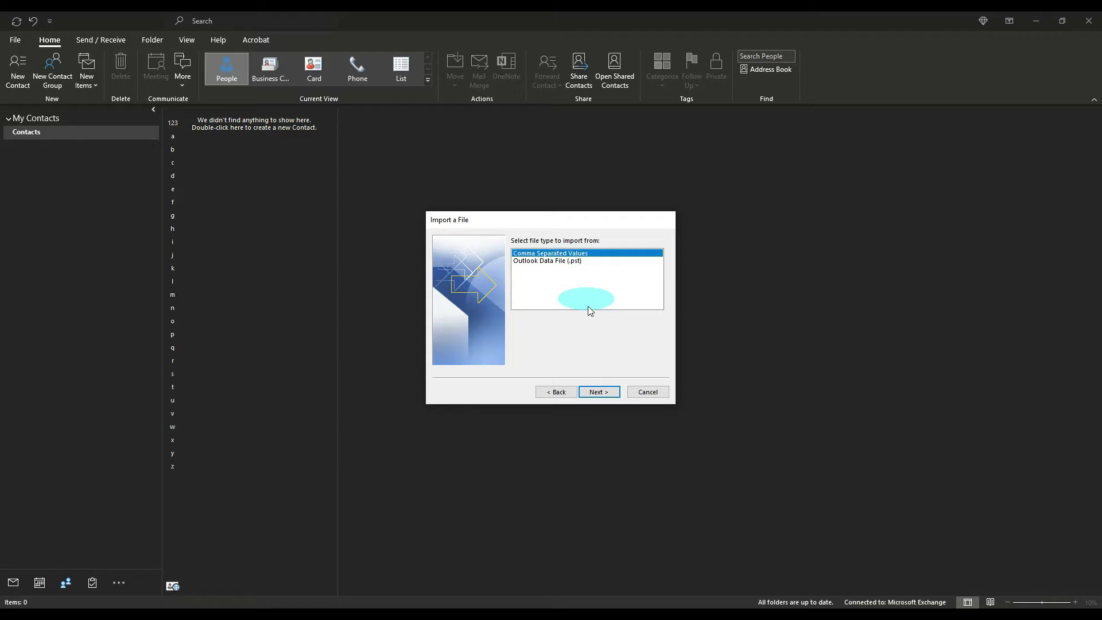
pyautogui.click(595, 392)
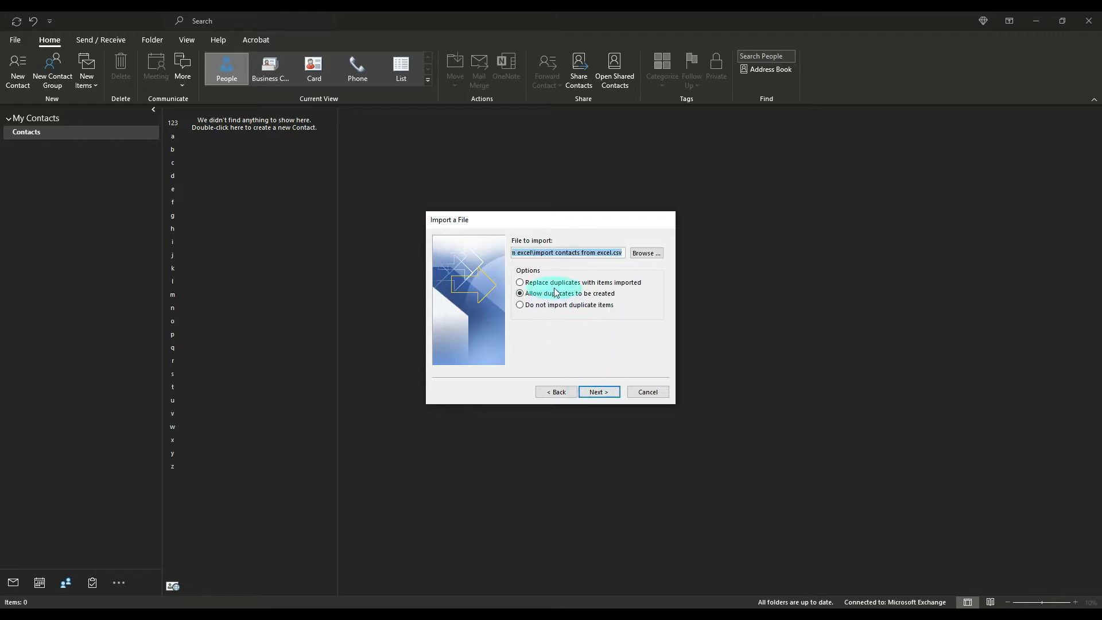
pyautogui.click(645, 253)
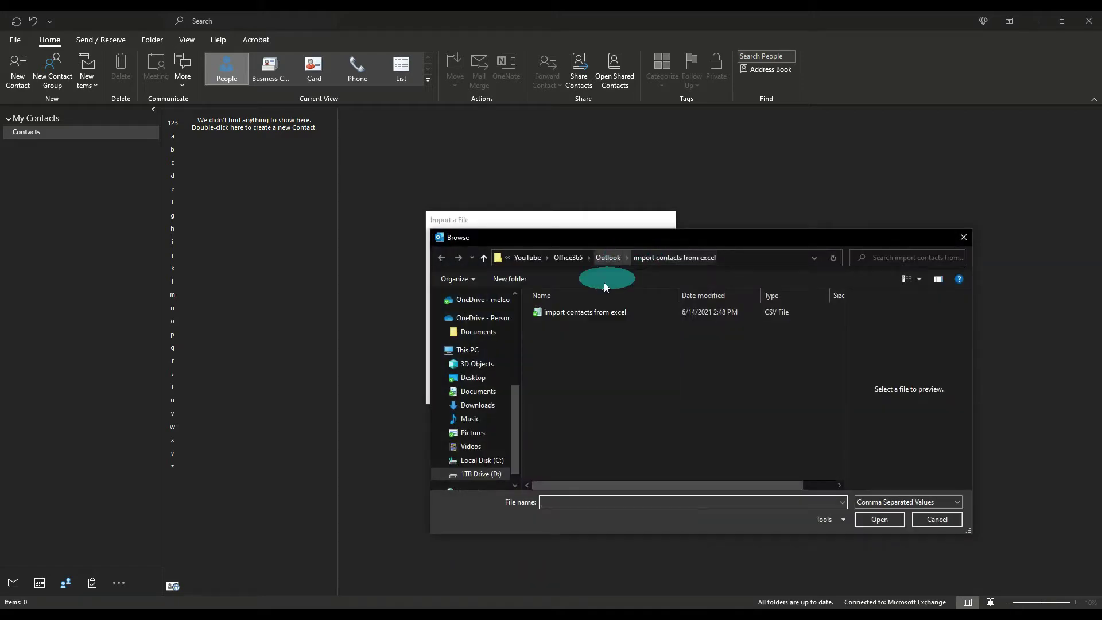
pyautogui.click(570, 311)
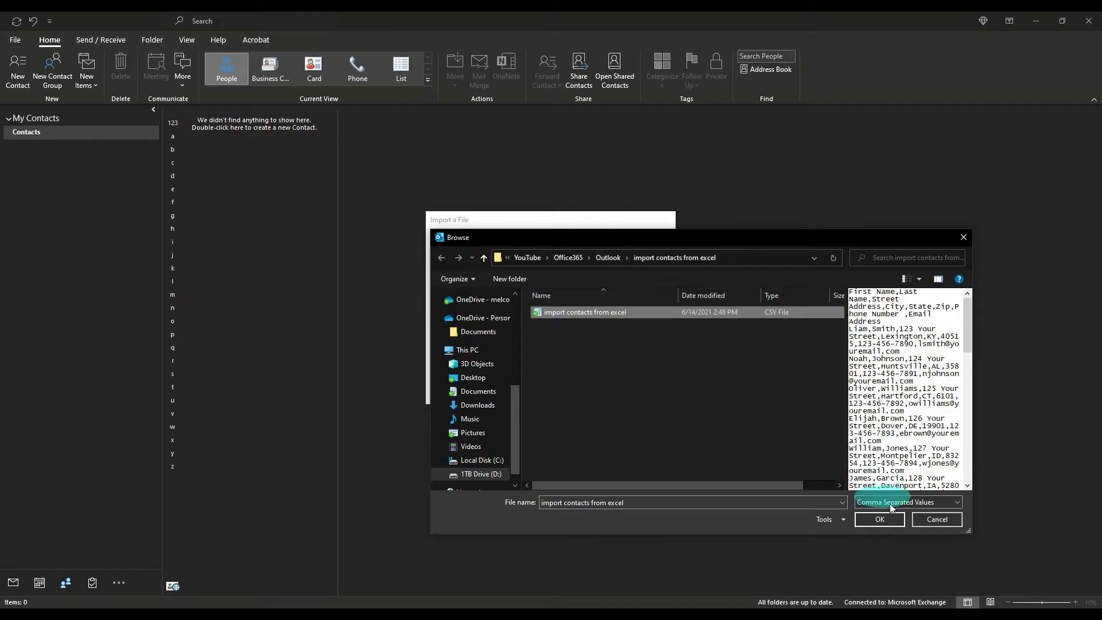
pyautogui.click(879, 519)
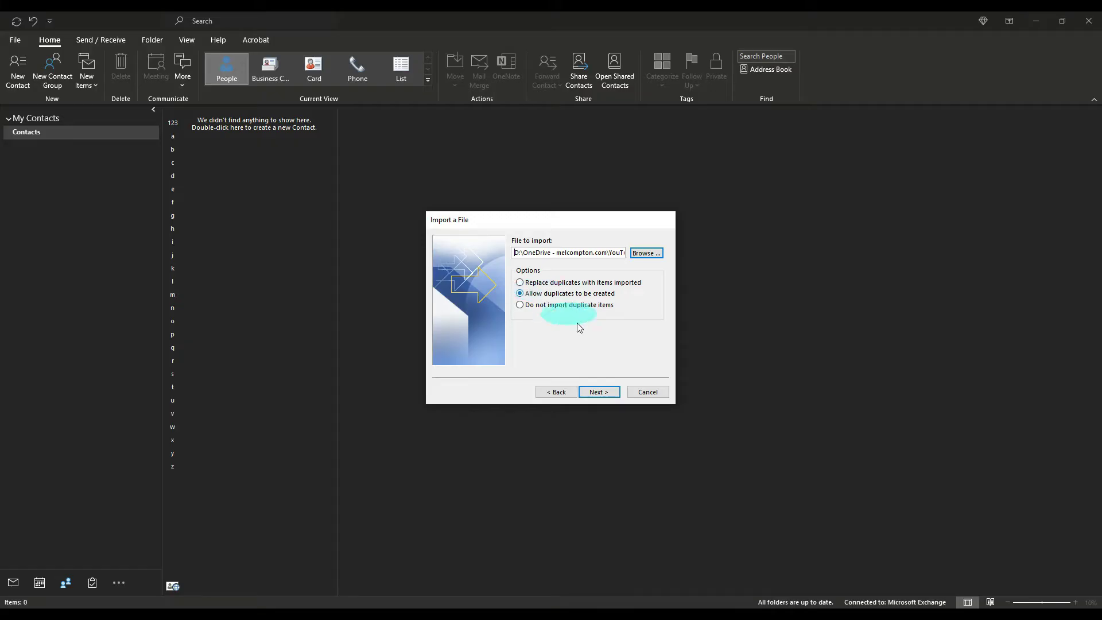
# - Keep duplicates allowed, target the Contacts folder, and finish importing the 20 contacts
pyautogui.click(597, 392)
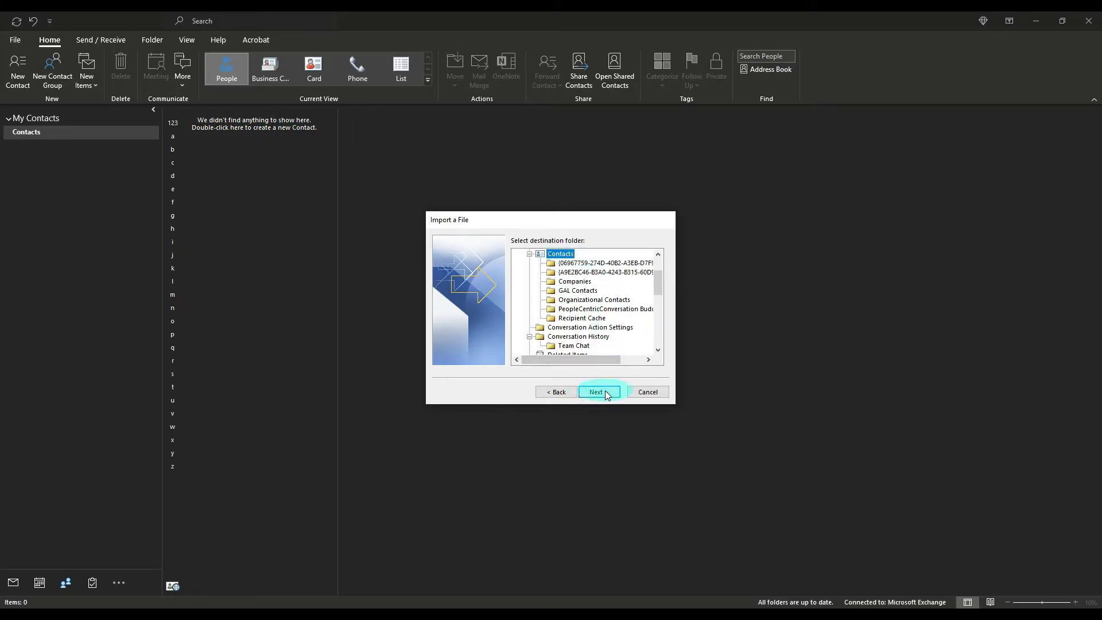
pyautogui.click(605, 392)
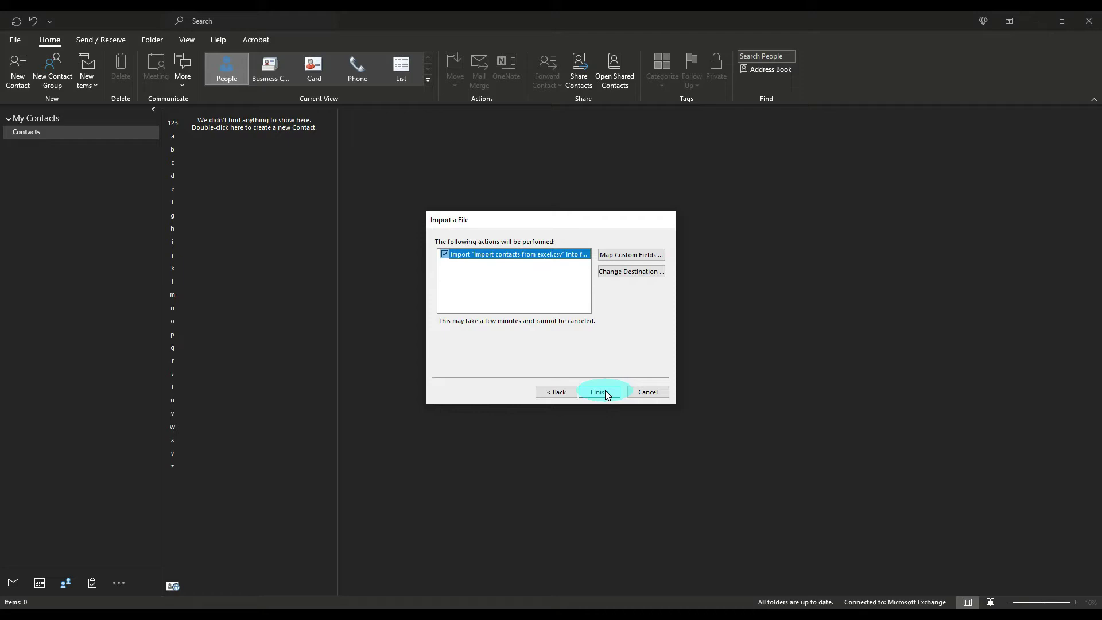
pyautogui.click(606, 392)
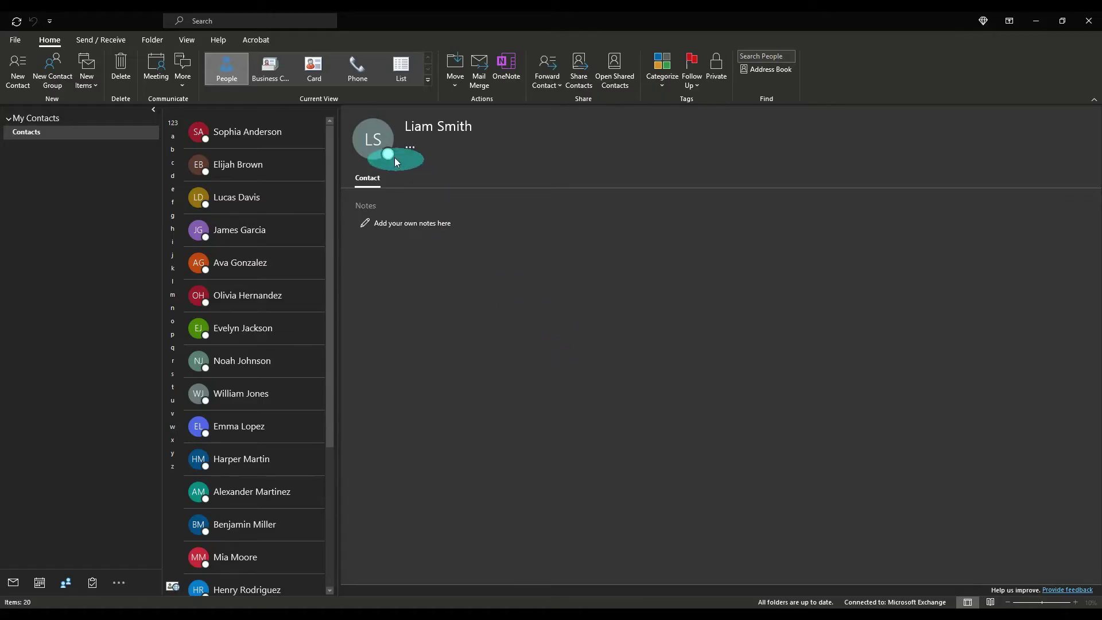
pyautogui.click(259, 135)
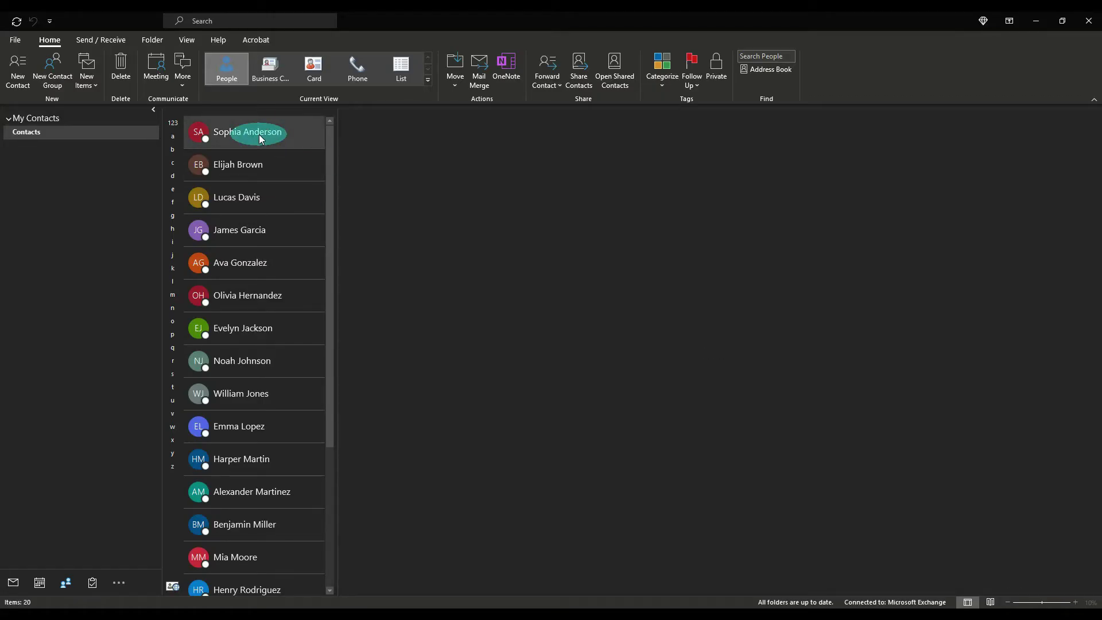
pyautogui.doubleClick(259, 134)
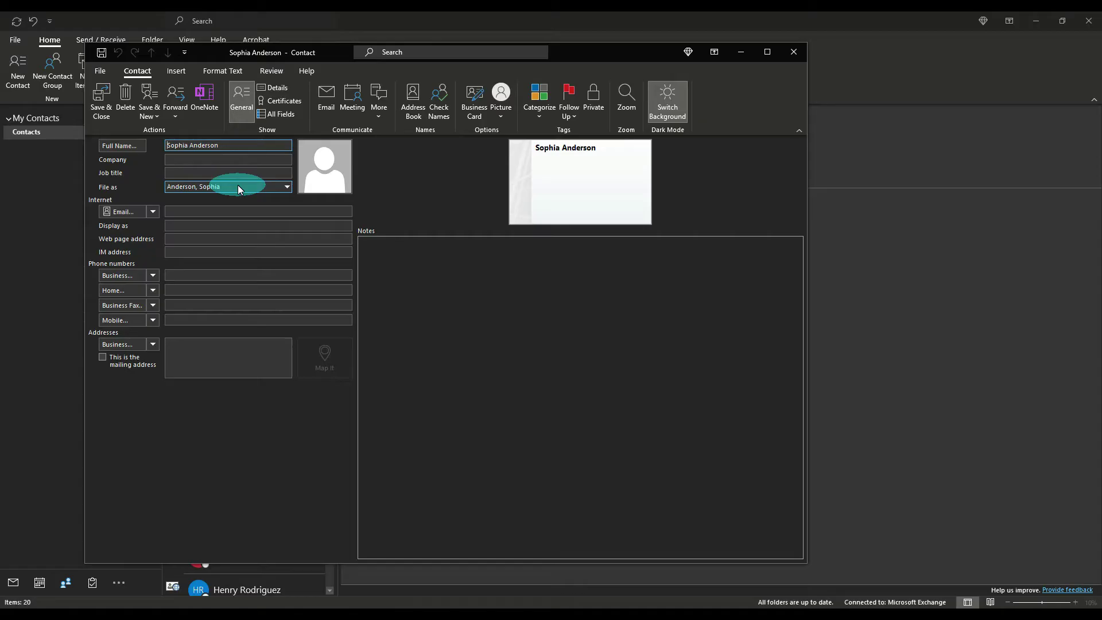
pyautogui.click(793, 51)
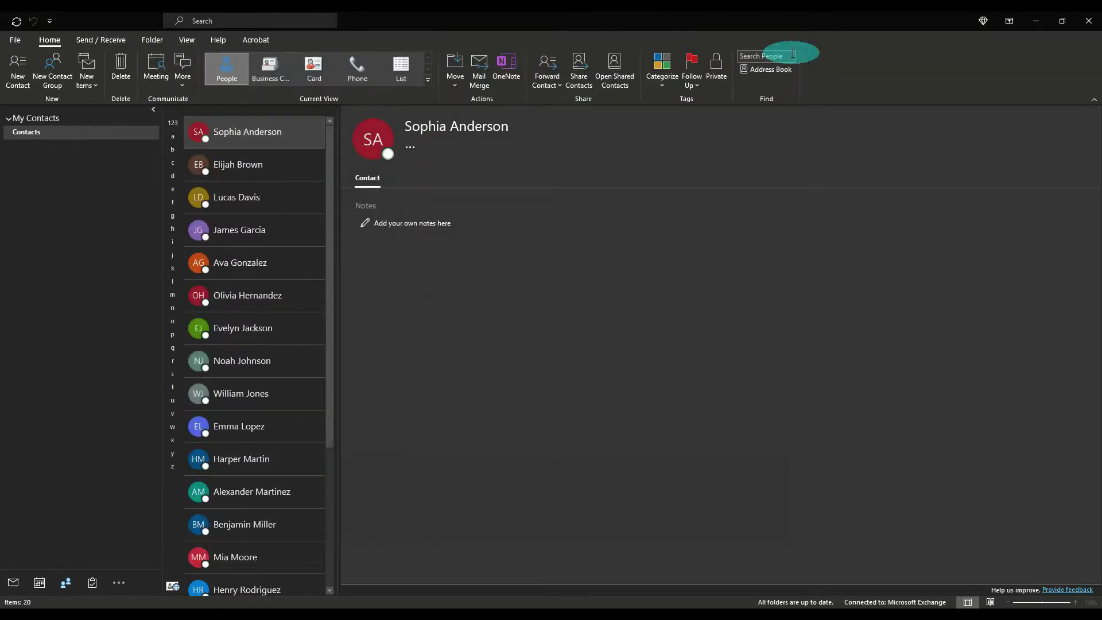
# - Select every contact in the list with Ctrl+A and delete them all
pyautogui.click(224, 148)
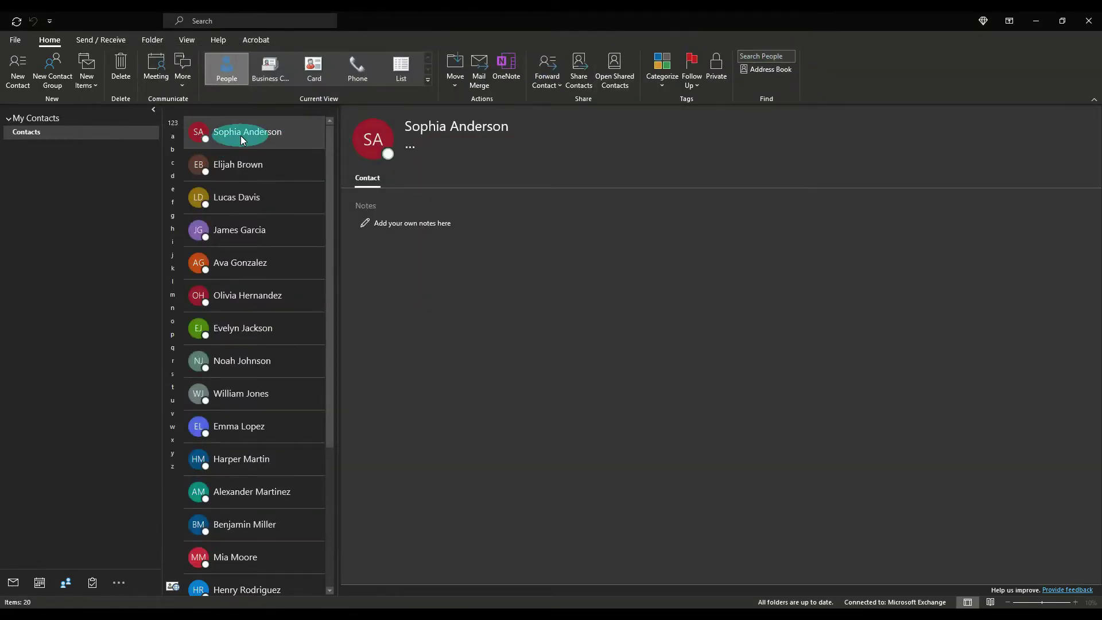
pyautogui.hotkey('ctrl', 'a')
pyautogui.press('Delete')
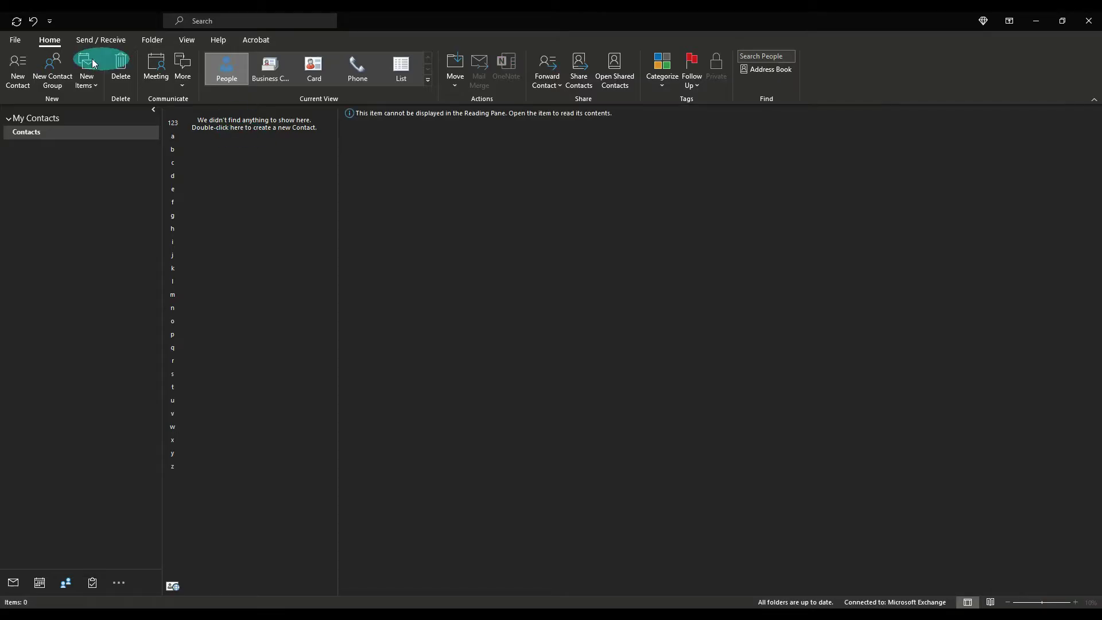
# - Restart the Import/Export wizard, importing from another program or file as Comma Separated Values
pyautogui.click(14, 40)
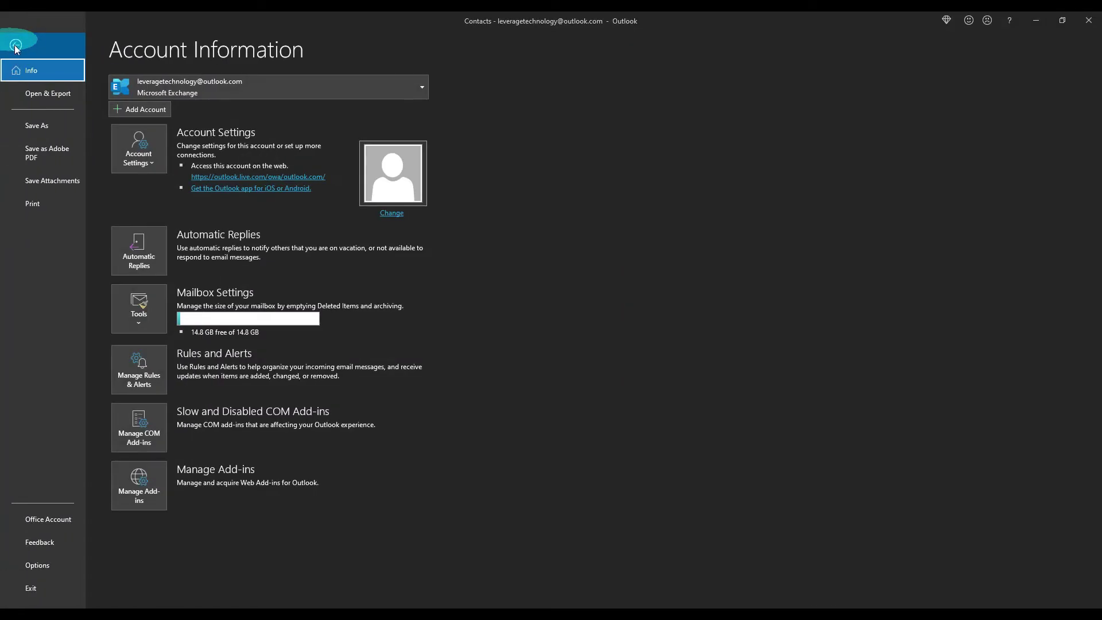
pyautogui.click(38, 95)
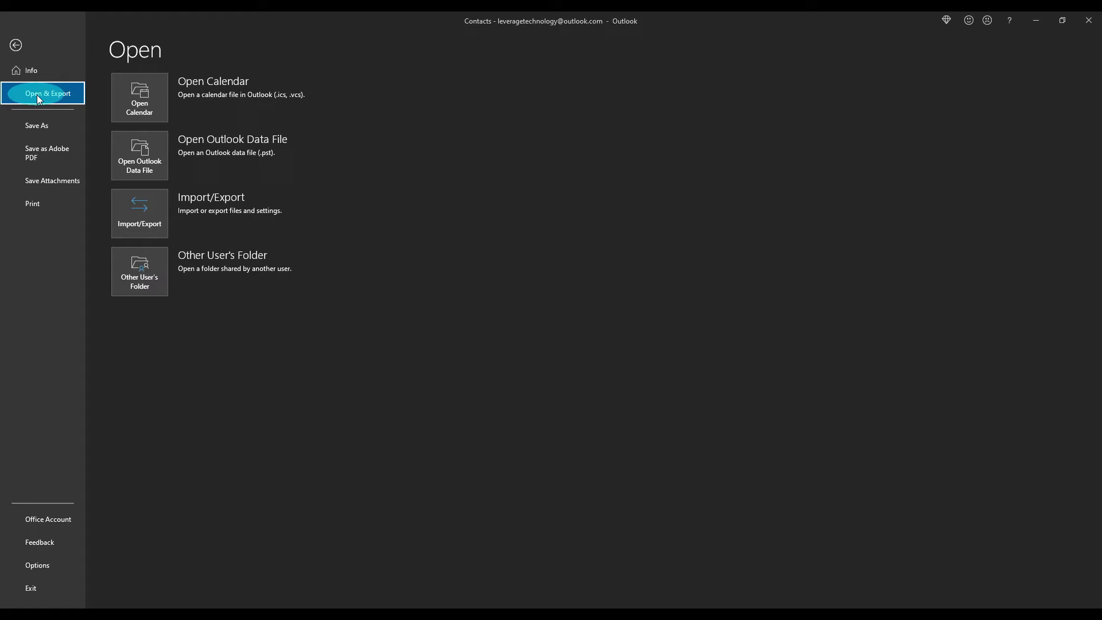
pyautogui.click(137, 208)
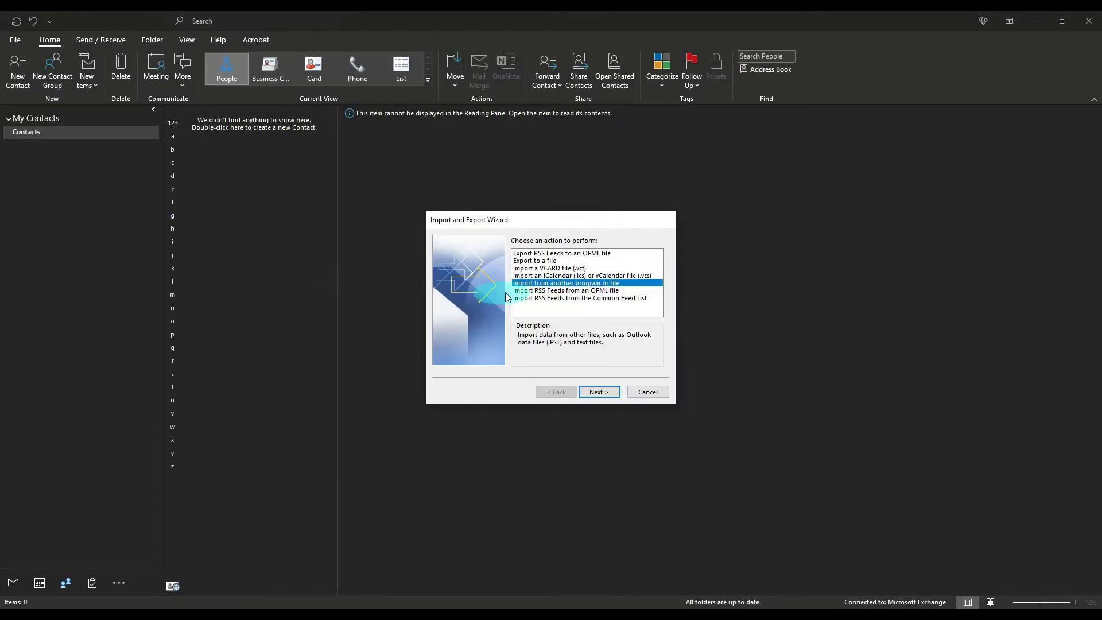
pyautogui.click(600, 390)
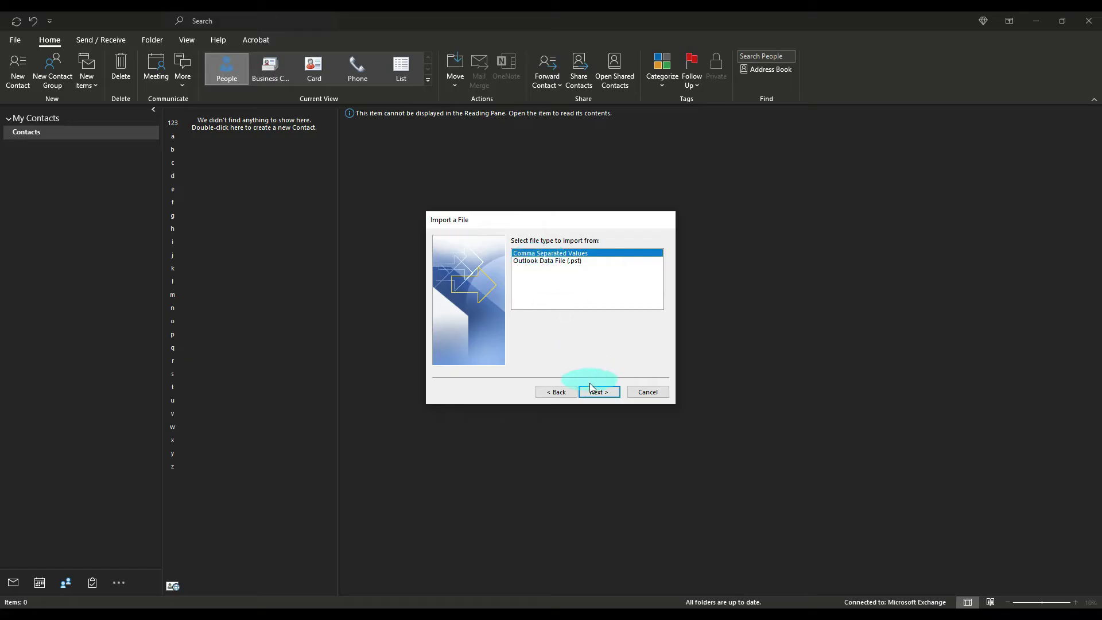
pyautogui.click(597, 392)
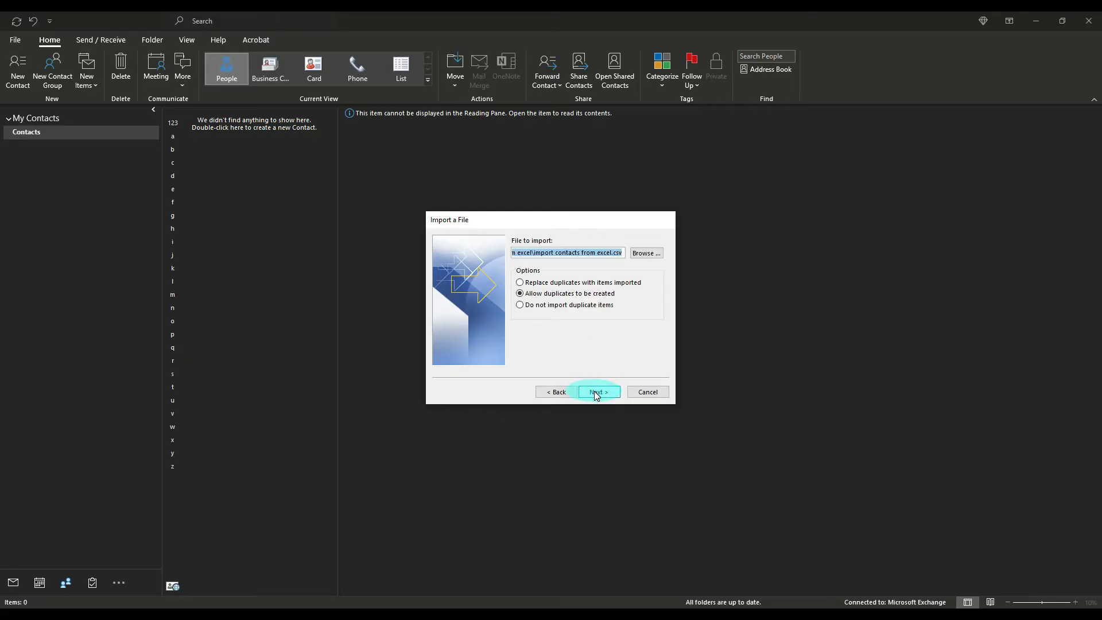
# - Pick 'import contacts from excel.csv', allow duplicates, target Contacts, and open Map Custom Fields
pyautogui.click(646, 253)
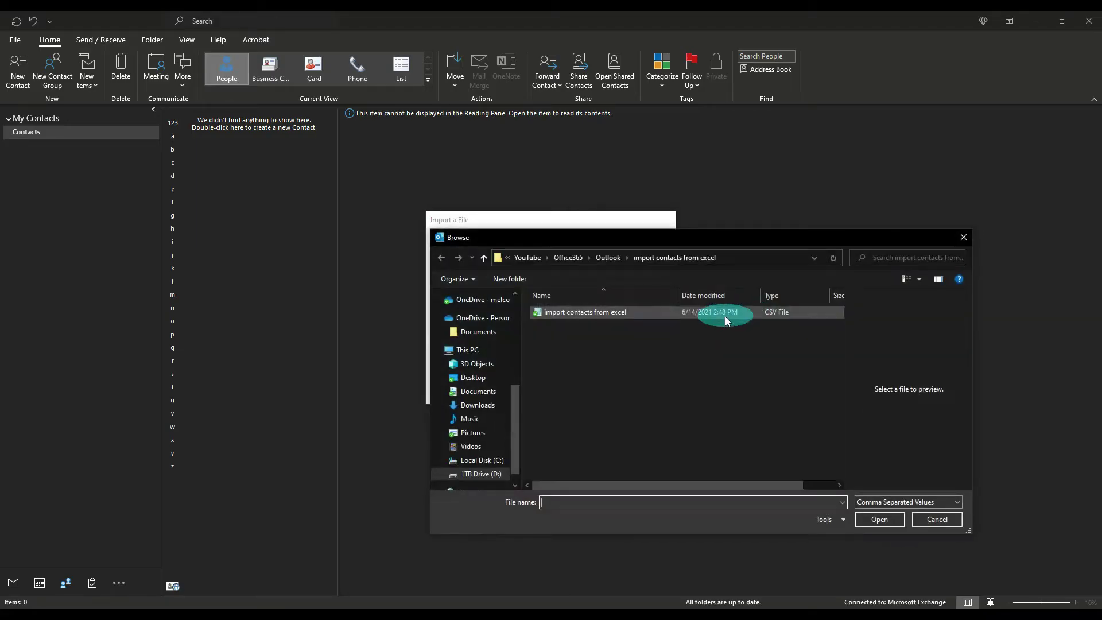
pyautogui.click(583, 314)
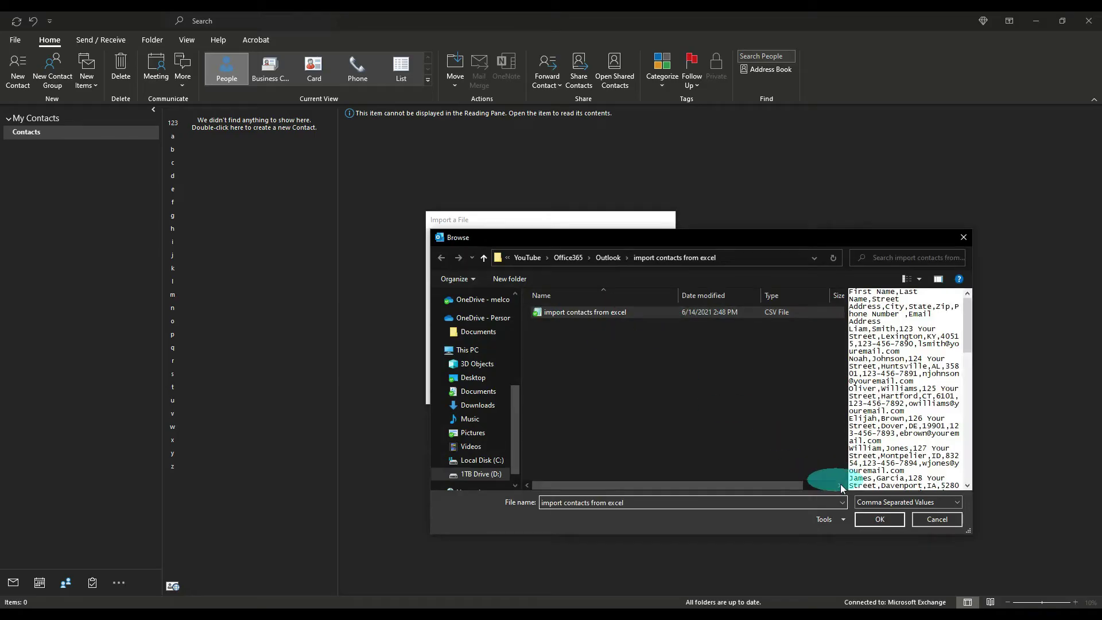
pyautogui.click(879, 520)
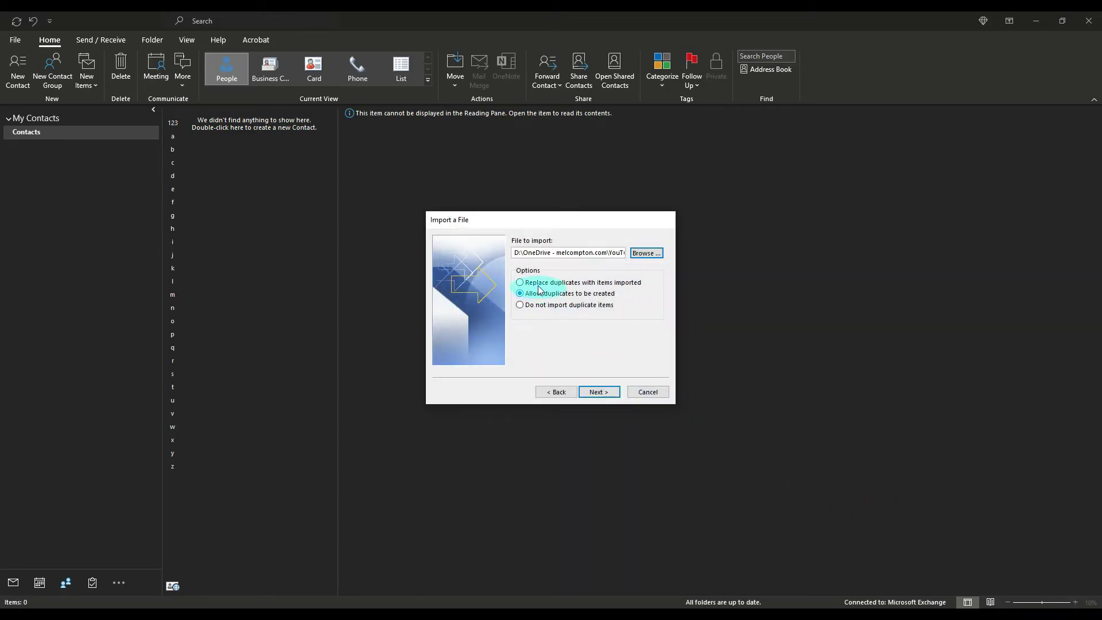
pyautogui.click(599, 393)
pyautogui.click(600, 392)
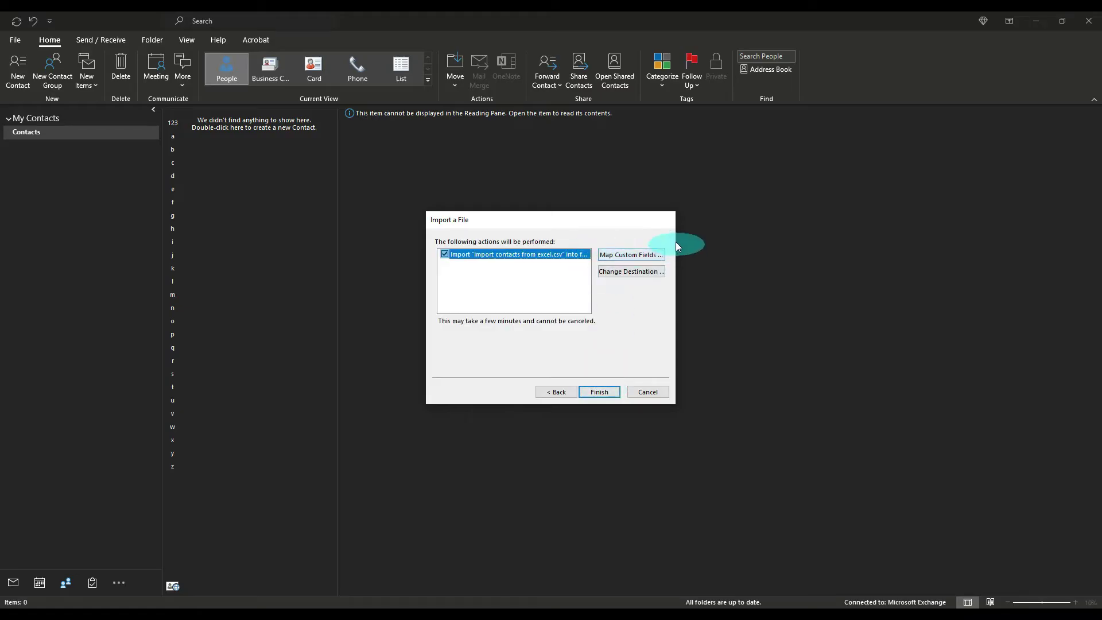
pyautogui.click(628, 256)
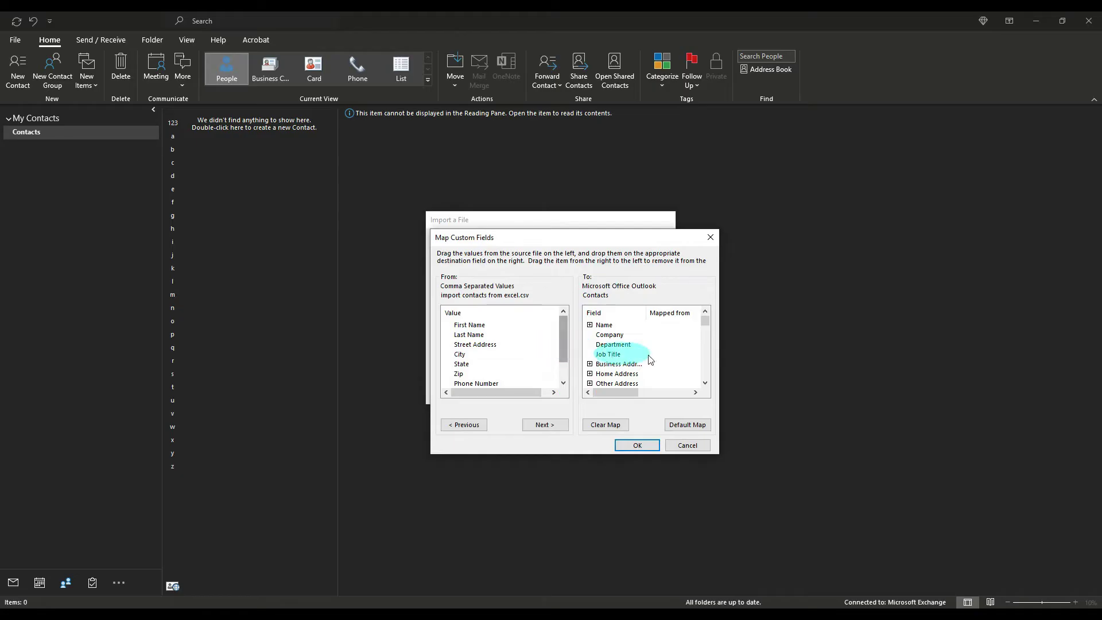
# - Expand the Name and Business Address groups in the Outlook contact fields list
pyautogui.click(589, 325)
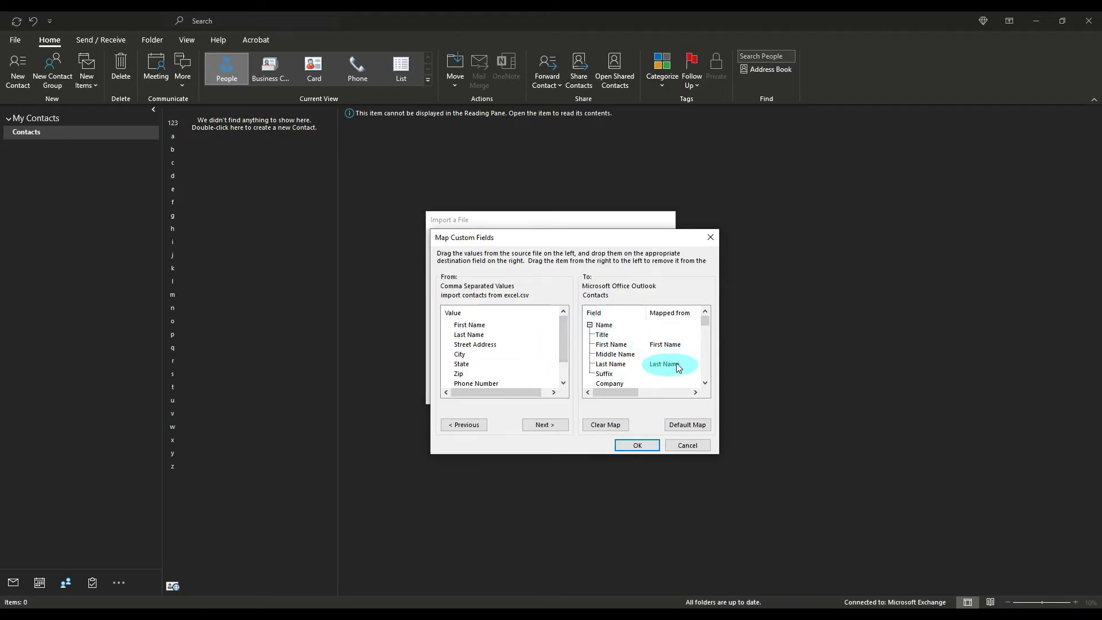
pyautogui.click(705, 382)
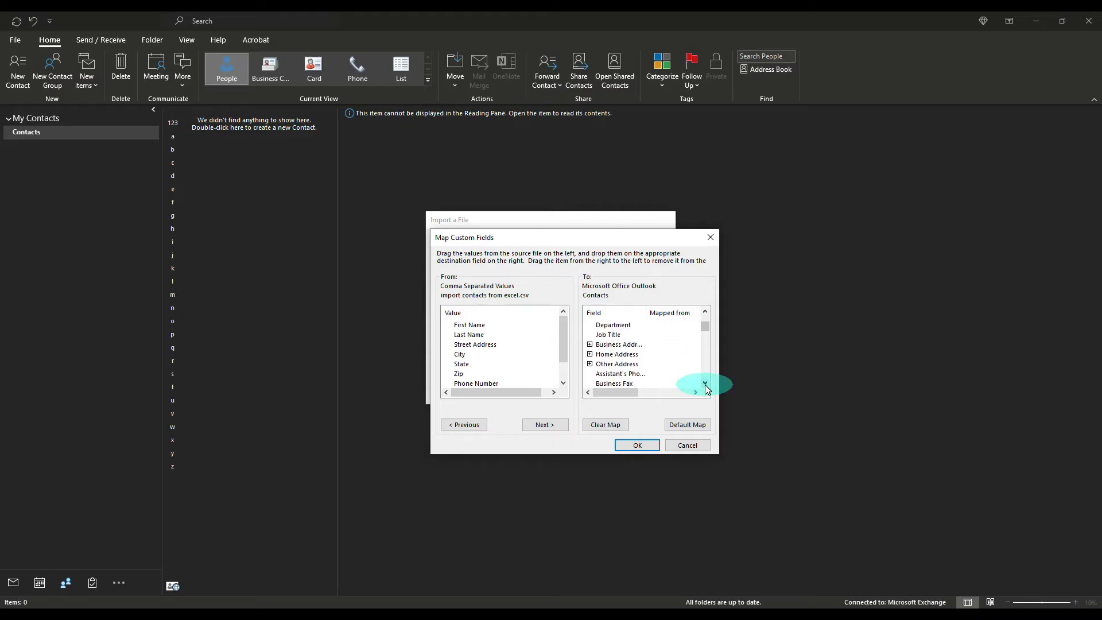
pyautogui.click(705, 383)
pyautogui.click(705, 383)
pyautogui.click(706, 311)
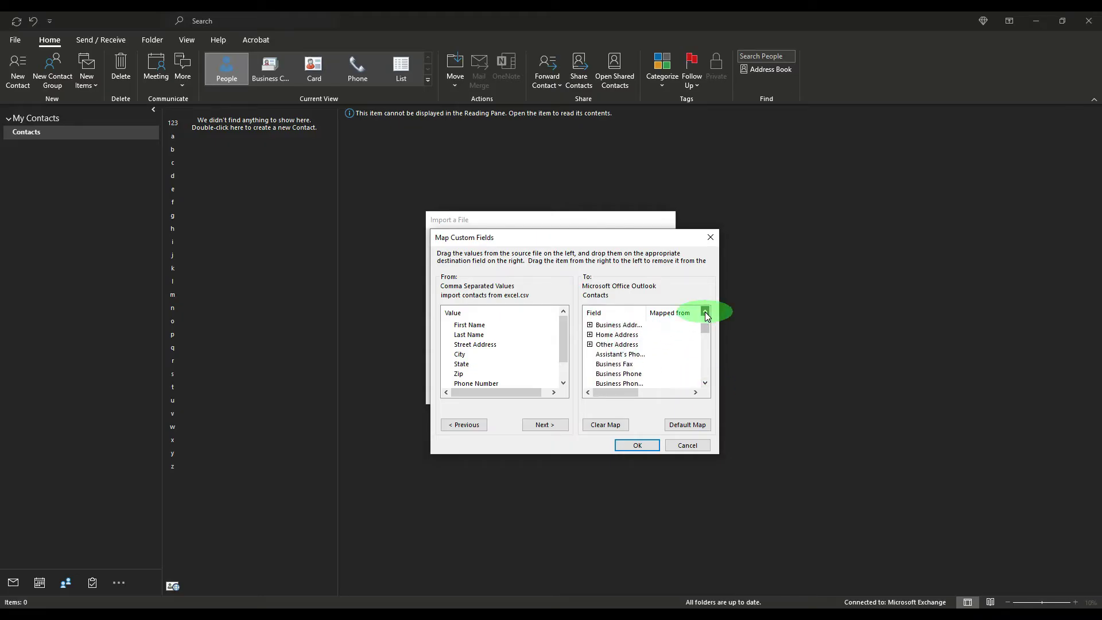
pyautogui.click(590, 325)
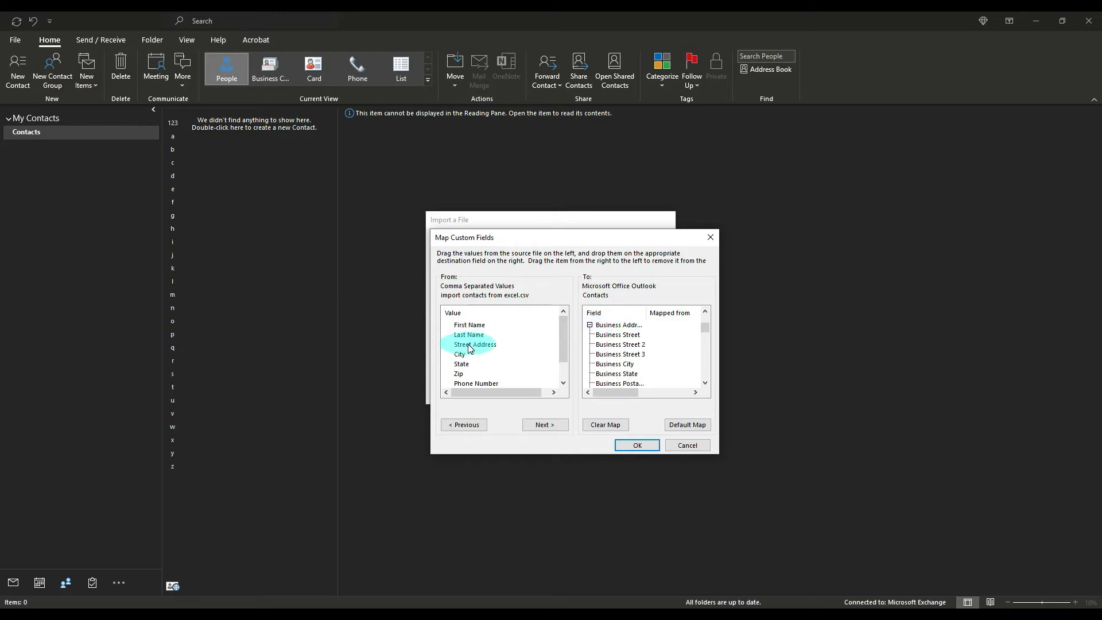
# - Map Street Address, City, State and Zip to Business Street, City, State and Postal Code
pyautogui.moveTo(470, 348); pyautogui.dragTo(618, 339)
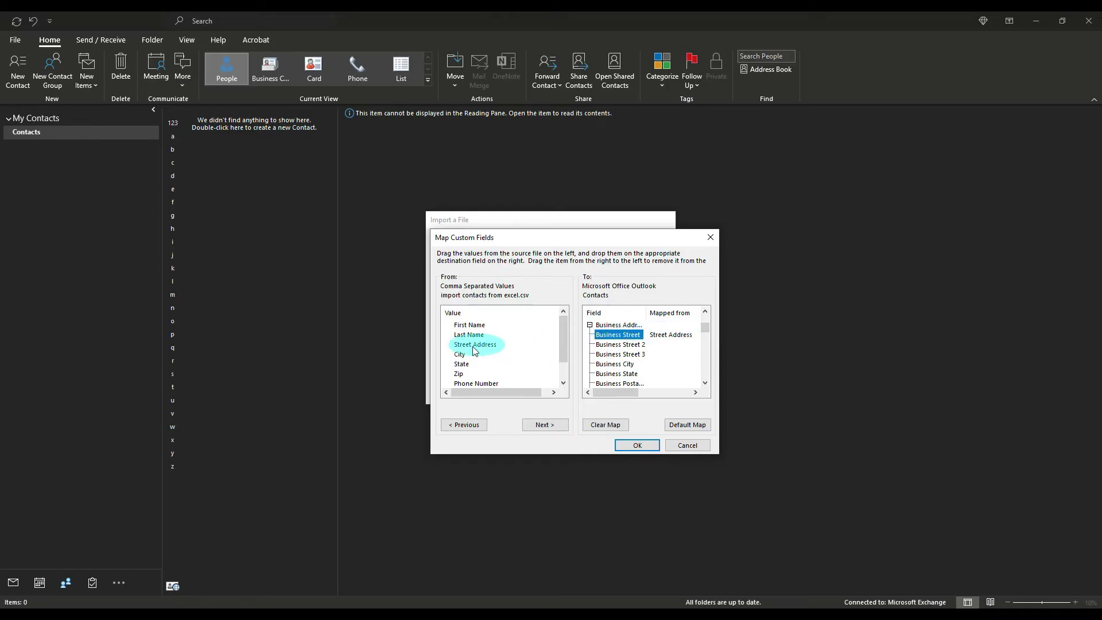
pyautogui.moveTo(462, 357); pyautogui.dragTo(616, 367)
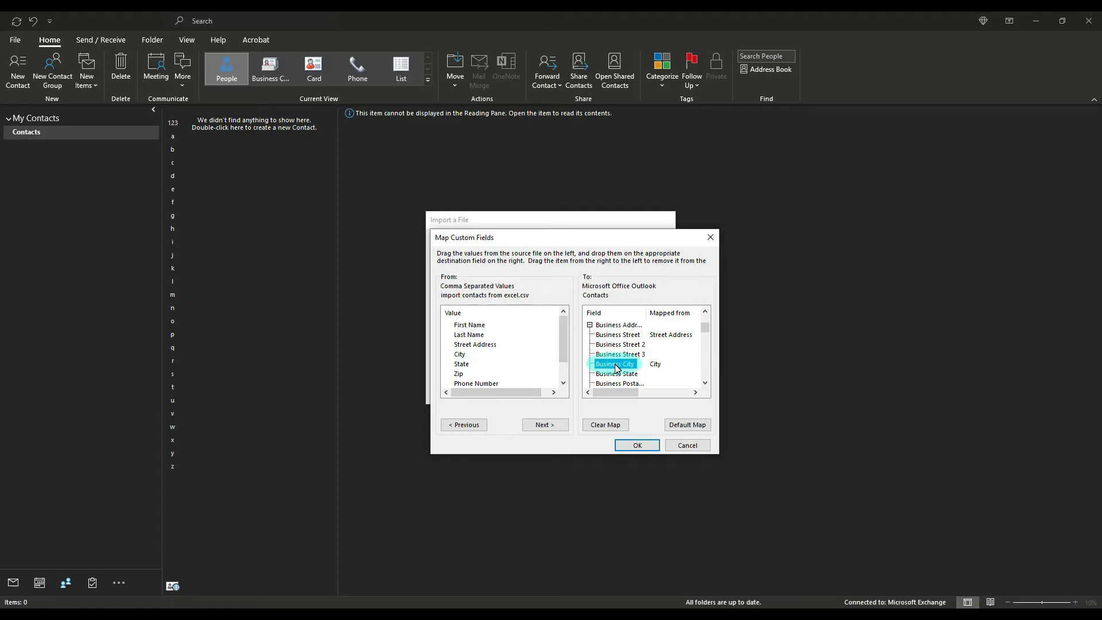
pyautogui.scroll(-1, 648, 365)
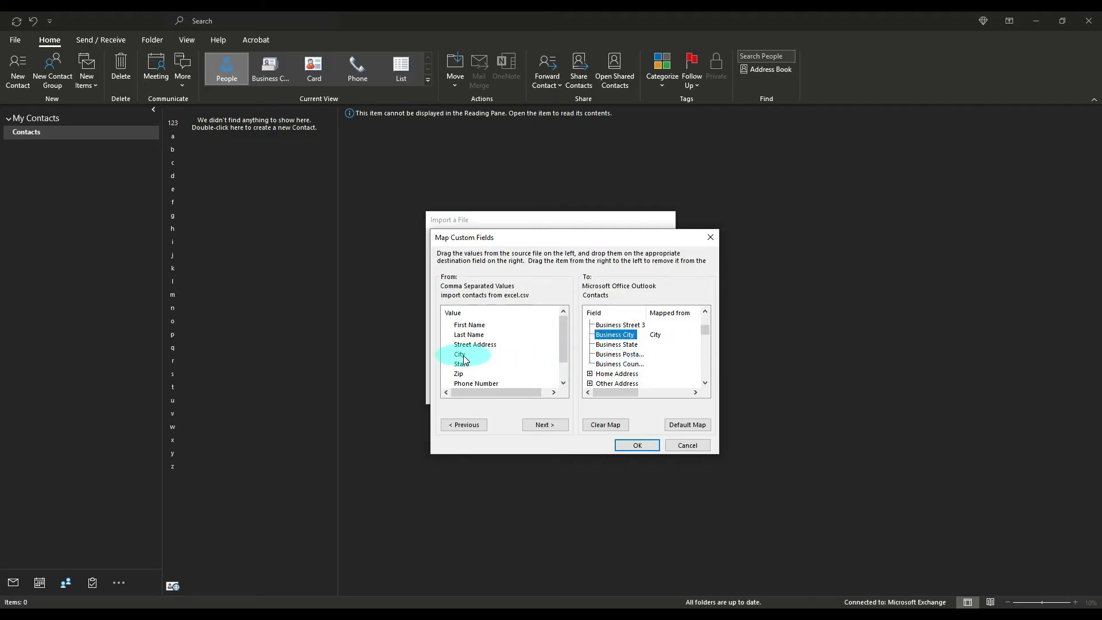
pyautogui.moveTo(467, 367); pyautogui.dragTo(619, 351)
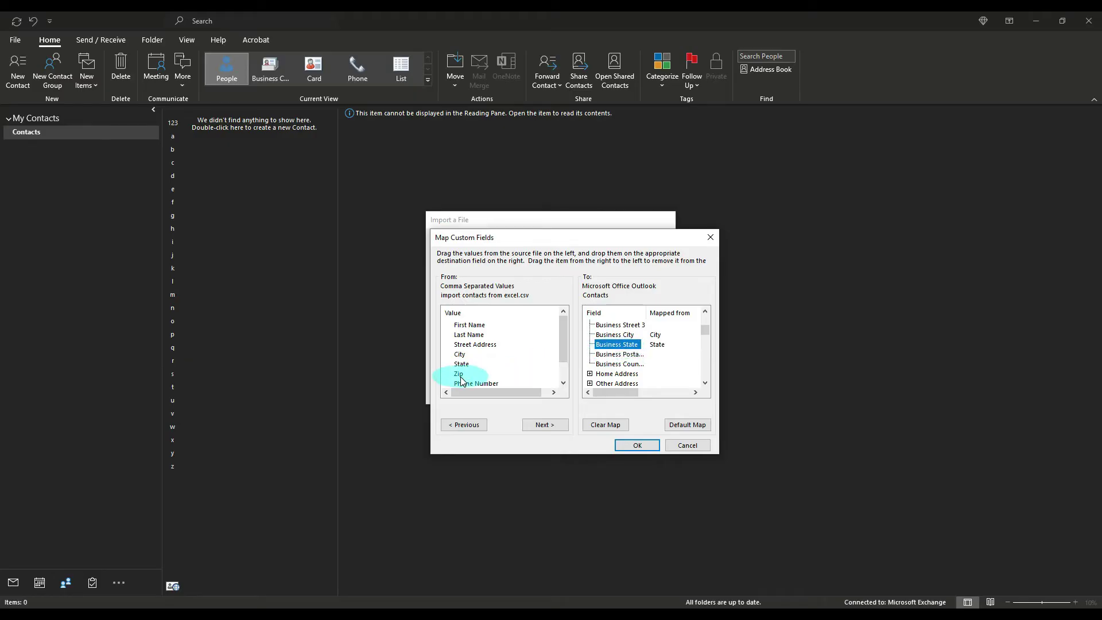
pyautogui.moveTo(458, 377); pyautogui.dragTo(610, 361)
# - Map Phone Number to Business Phone and Email Address to E-mail Address
pyautogui.scroll(-1, 527, 366)
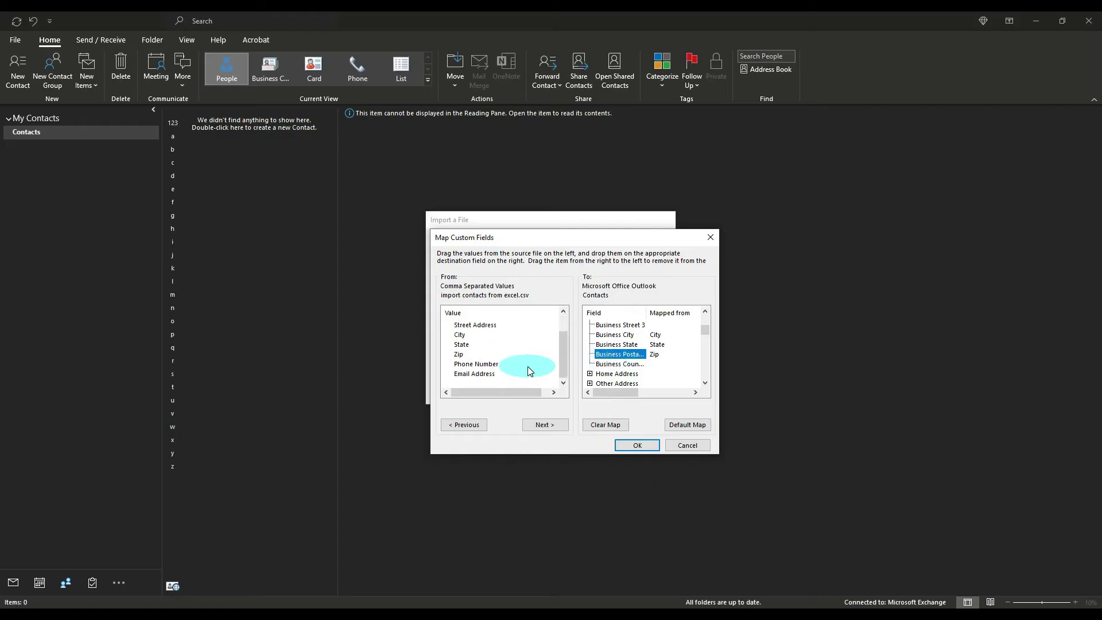
pyautogui.click(704, 383)
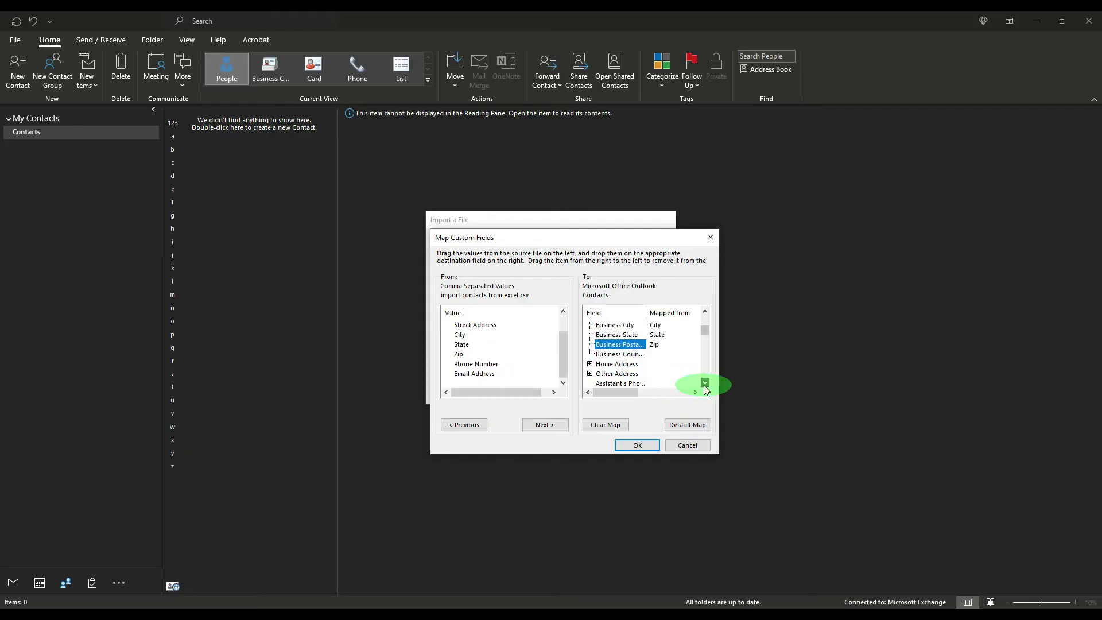
pyautogui.click(705, 383)
pyautogui.click(704, 383)
pyautogui.click(704, 383)
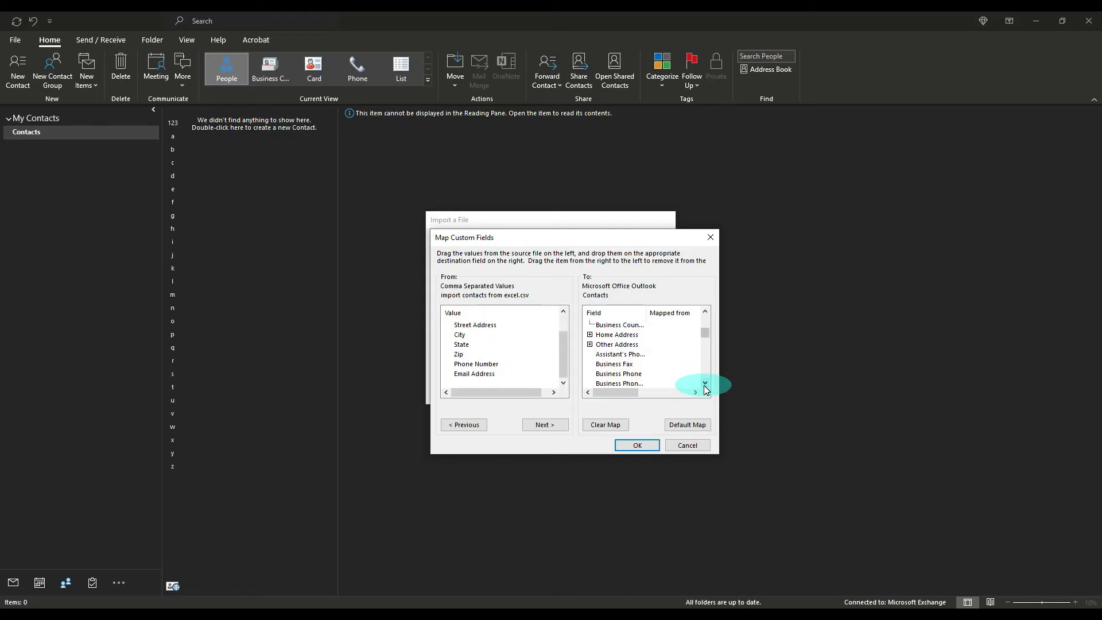
pyautogui.click(705, 383)
pyautogui.click(704, 383)
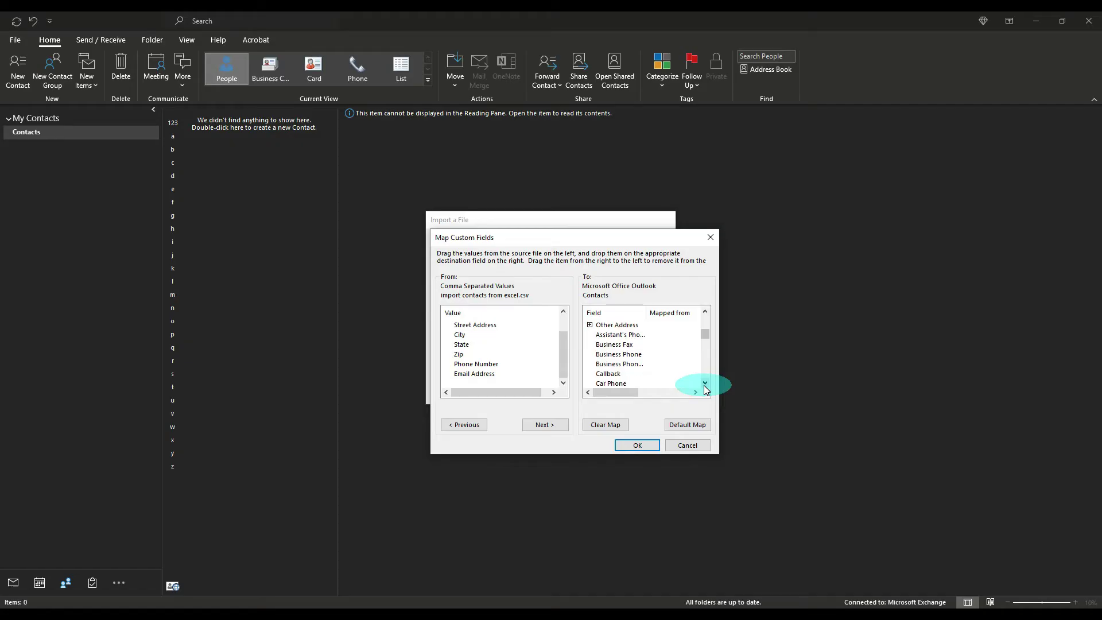
pyautogui.moveTo(466, 367); pyautogui.dragTo(608, 362)
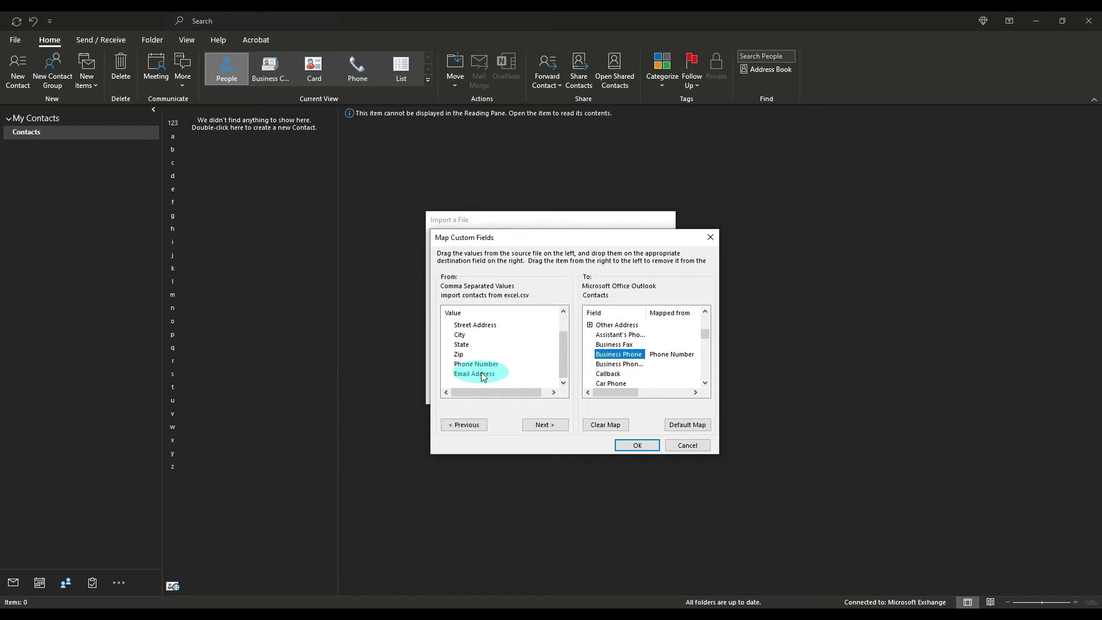
pyautogui.scroll(-3, 642, 358)
pyautogui.scroll(-6, 642, 361)
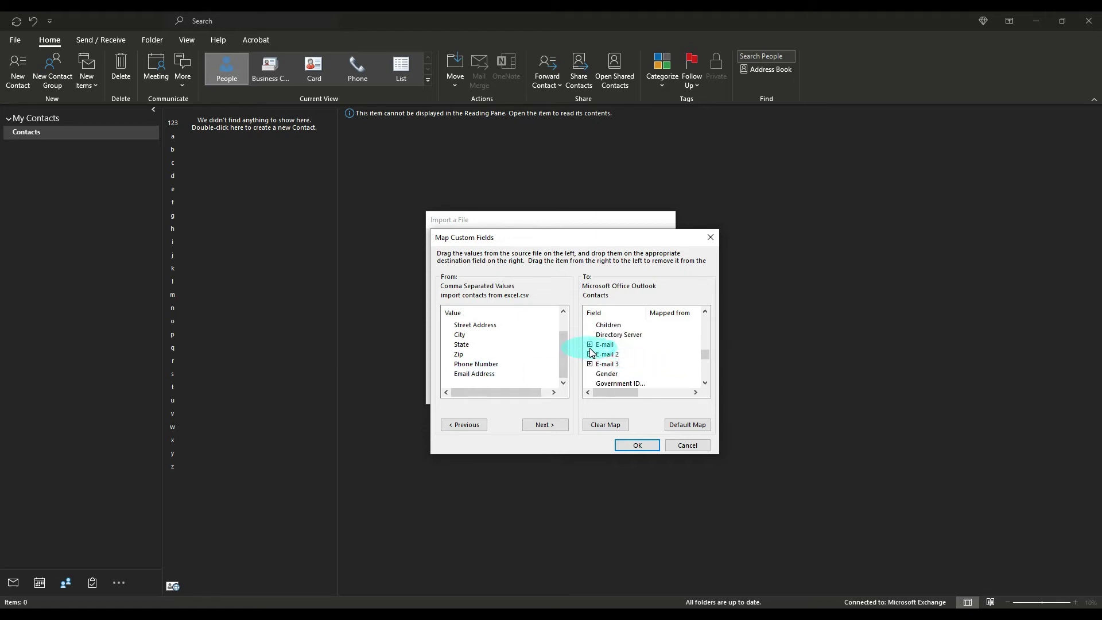
pyautogui.click(589, 345)
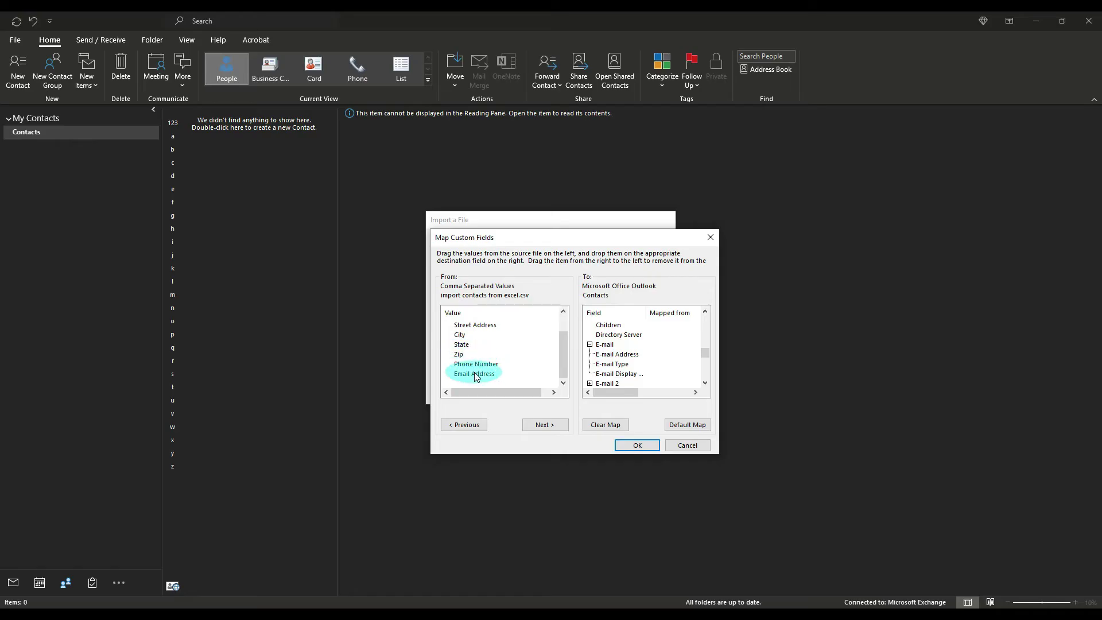
pyautogui.moveTo(475, 376); pyautogui.dragTo(604, 356)
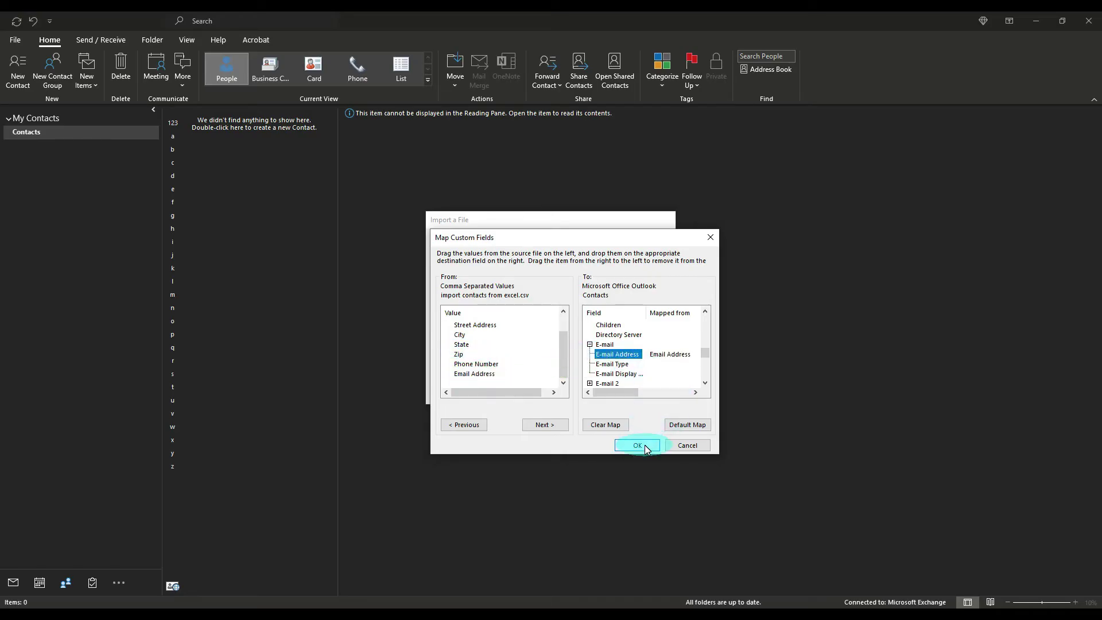
# - Reset the mapping with Default Map and expand the Name and Business Address field groups
pyautogui.click(681, 431)
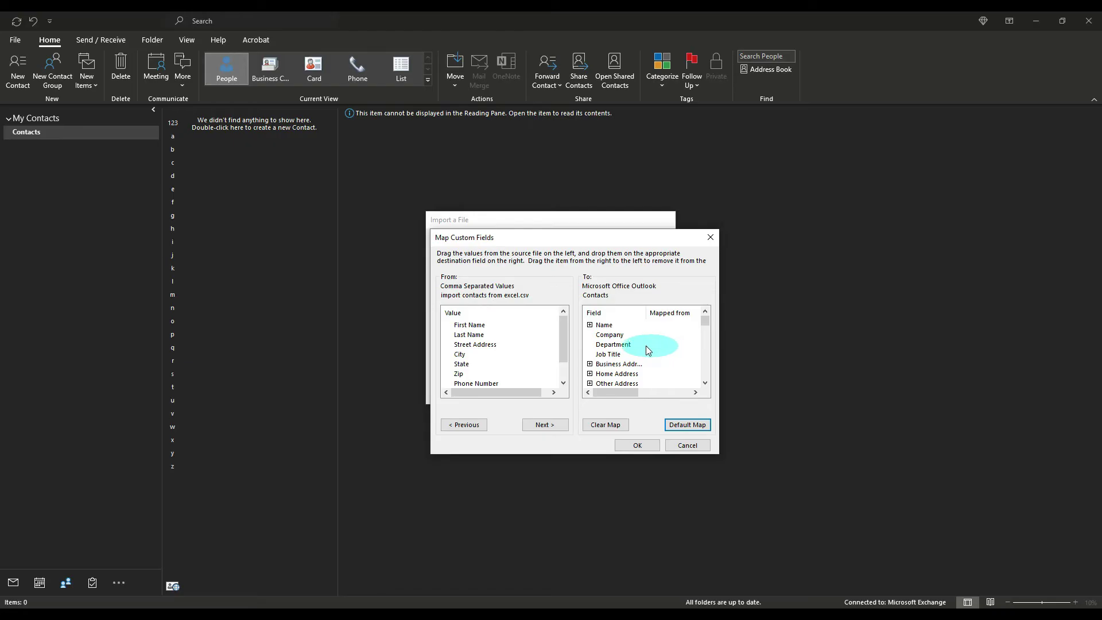
pyautogui.click(591, 327)
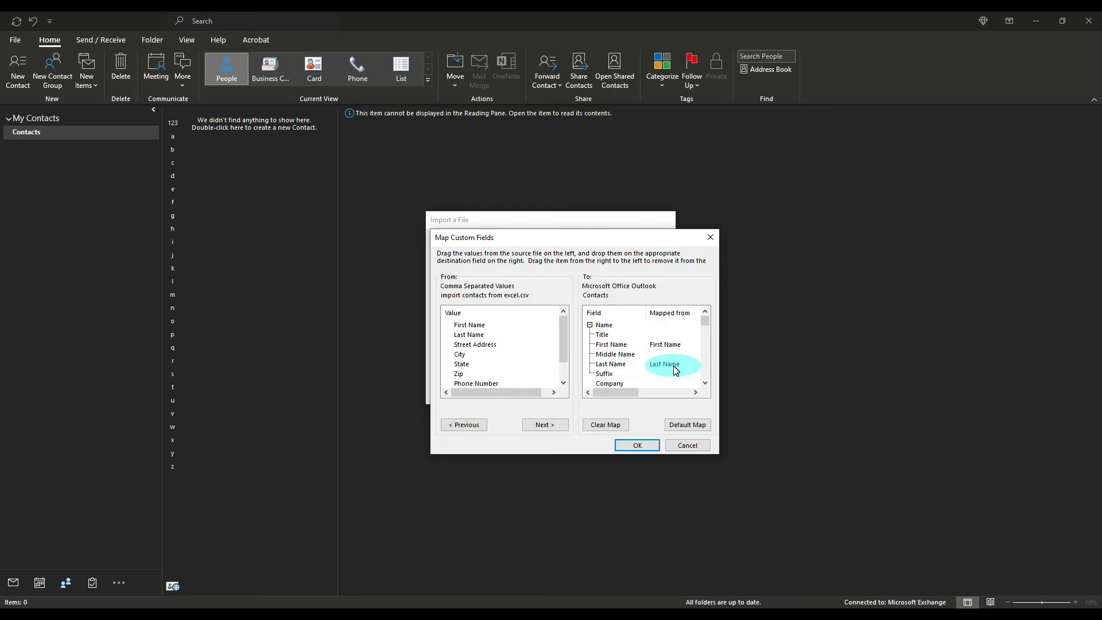
pyautogui.click(706, 383)
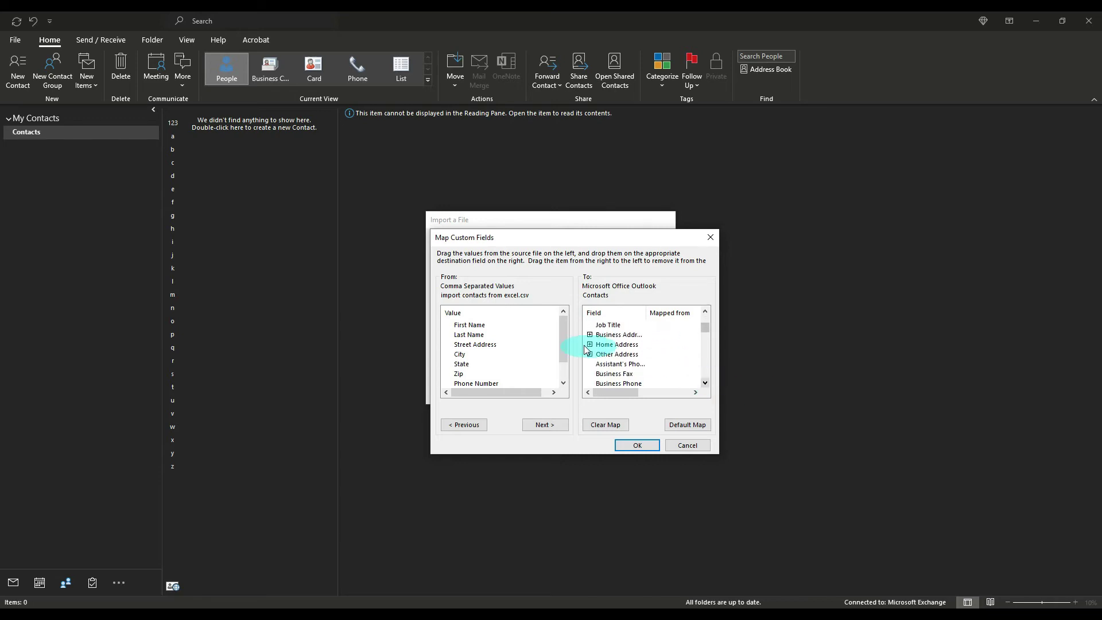
pyautogui.click(589, 335)
pyautogui.click(706, 382)
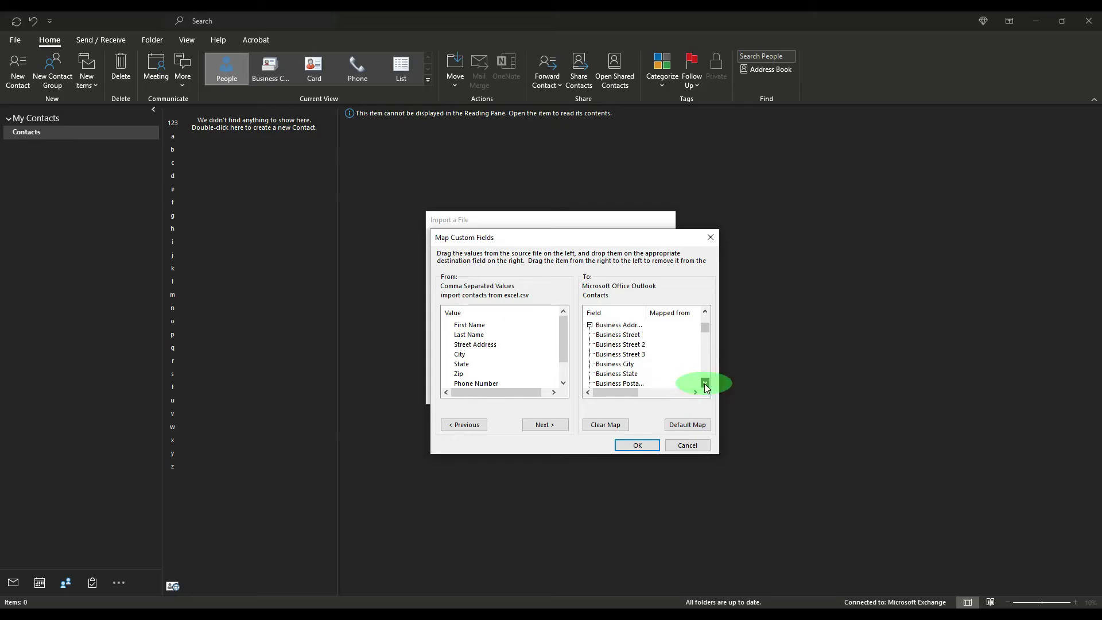
pyautogui.click(706, 382)
pyautogui.click(705, 310)
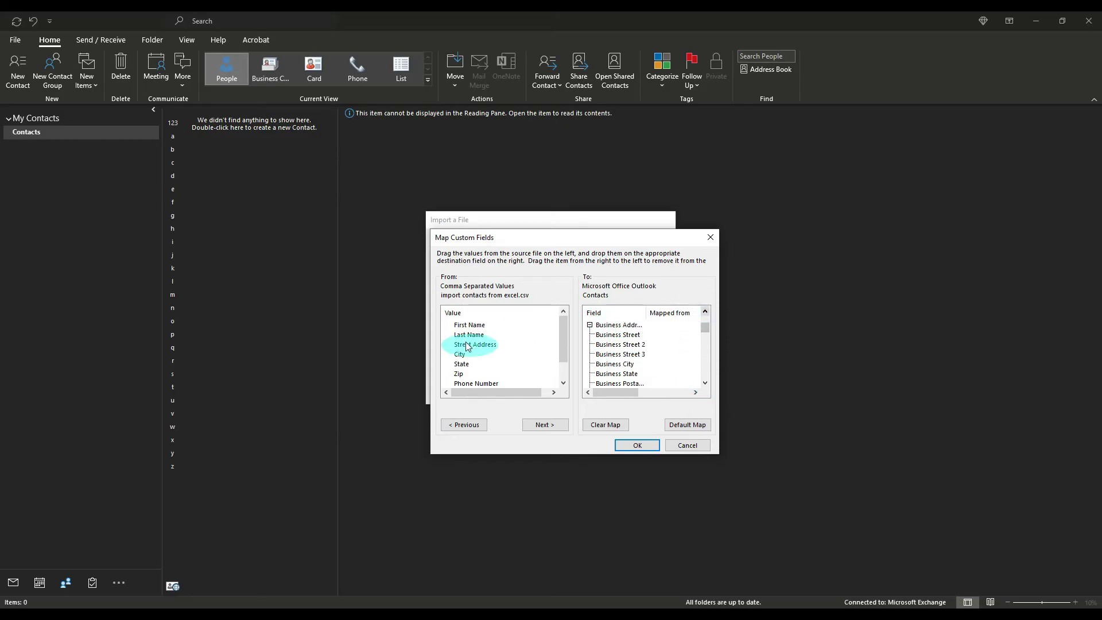
# - Remap Street Address, City, State and Zip to Business fields and Email Address to E-mail Address
pyautogui.moveTo(468, 346); pyautogui.dragTo(618, 365)
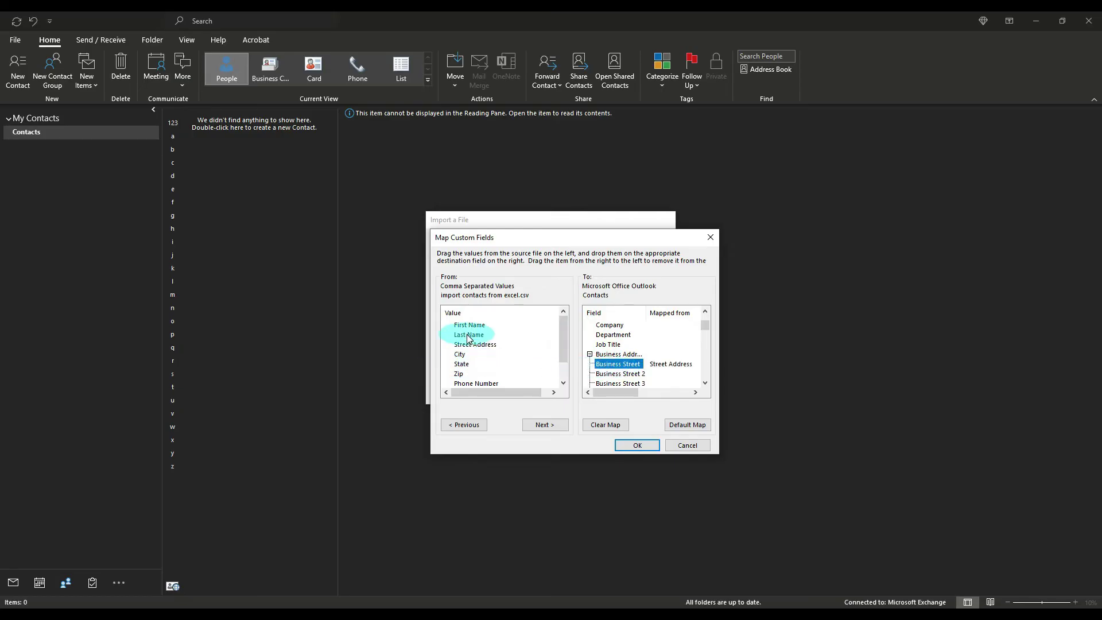
pyautogui.moveTo(462, 354); pyautogui.dragTo(614, 335)
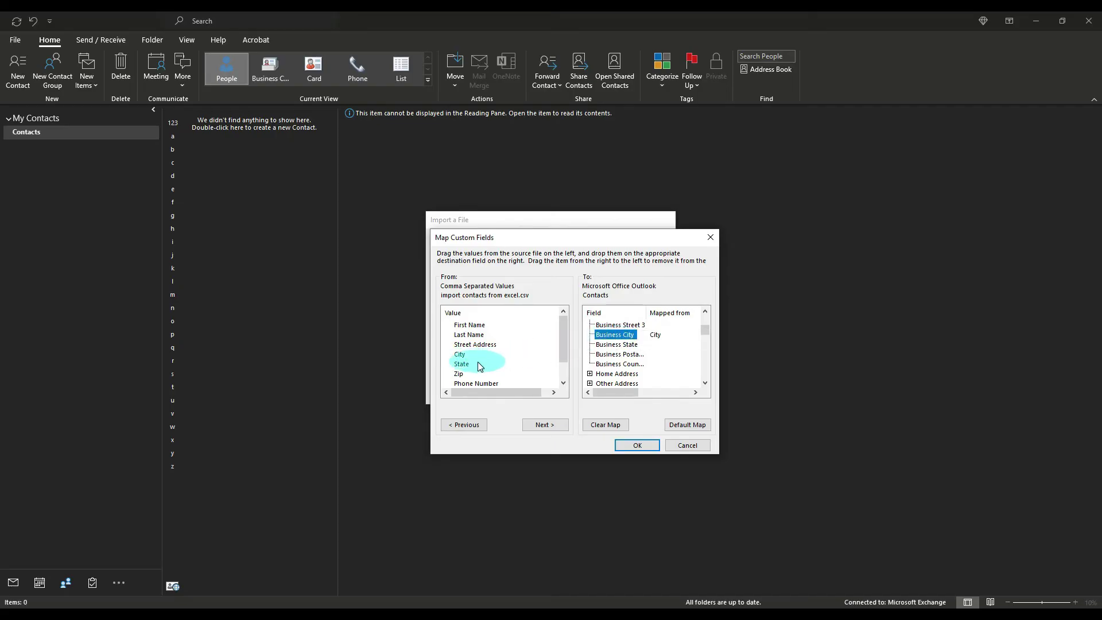
pyautogui.moveTo(480, 366); pyautogui.dragTo(617, 344)
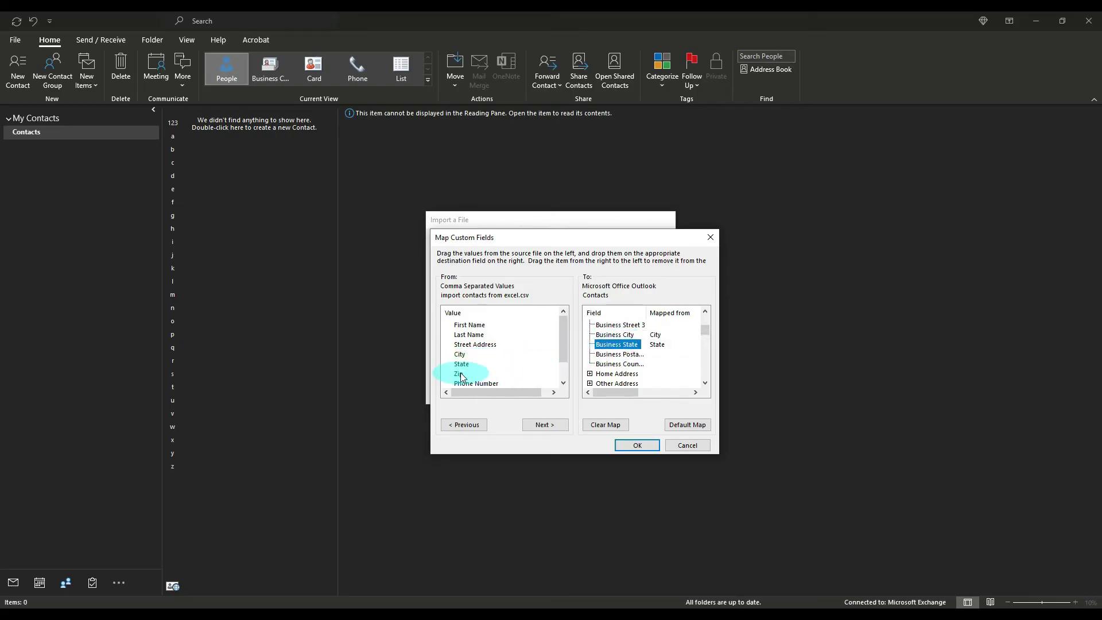
pyautogui.moveTo(459, 376); pyautogui.dragTo(659, 369)
pyautogui.scroll(-5, 659, 369)
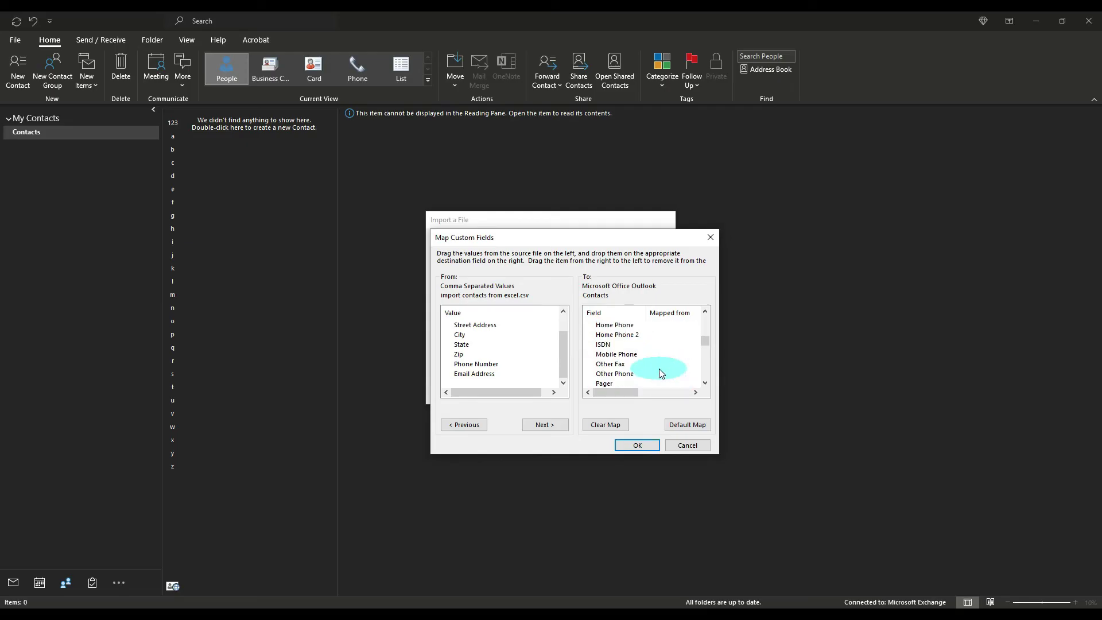
pyautogui.scroll(-4, 660, 373)
pyautogui.click(589, 344)
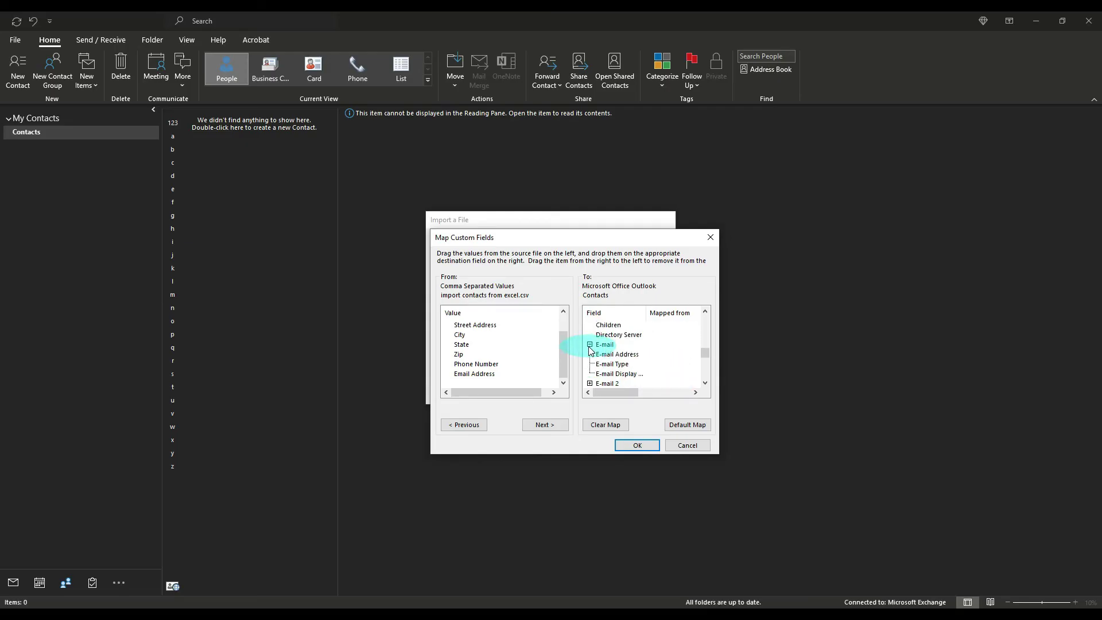
pyautogui.moveTo(469, 377); pyautogui.dragTo(608, 354)
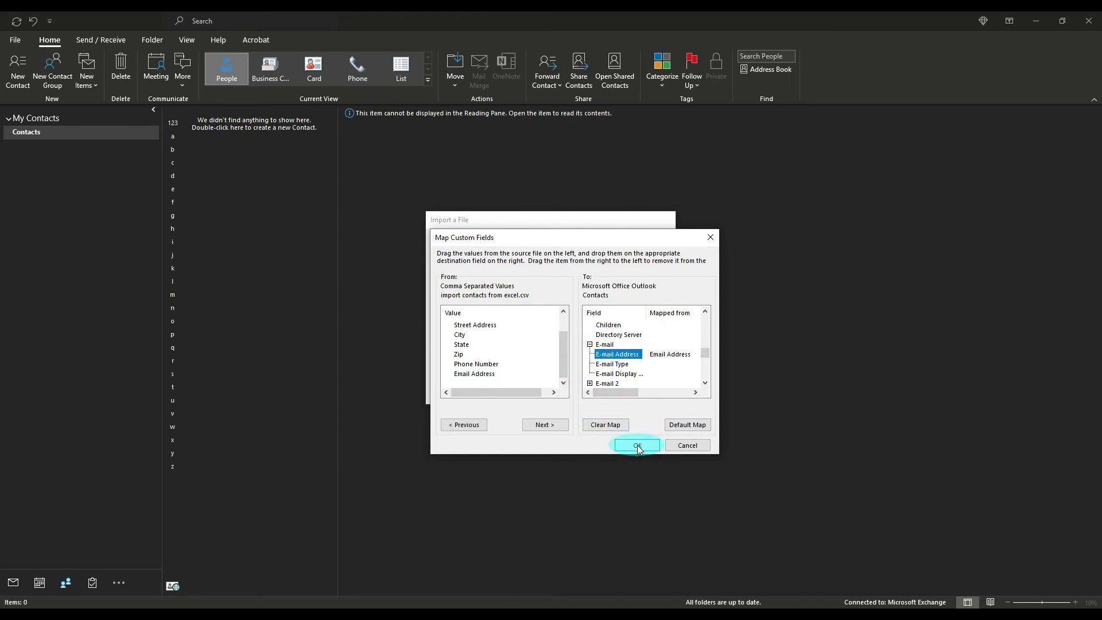
# - Accept the mapping, finish the import, and open the first contact to verify name, e-mail, phone and address
pyautogui.click(636, 445)
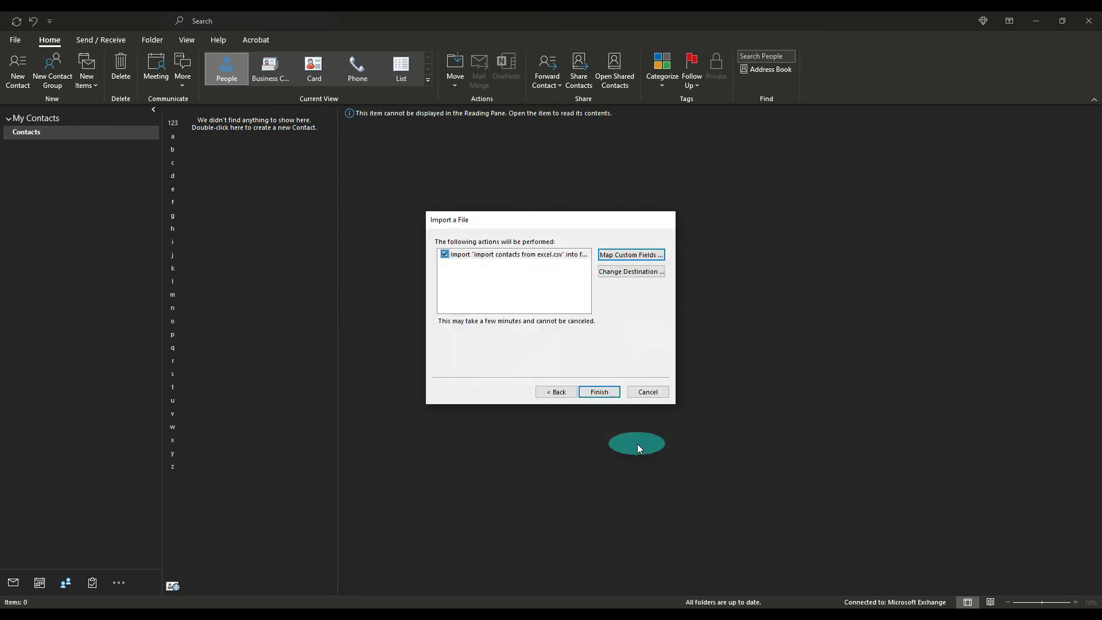
pyautogui.click(598, 392)
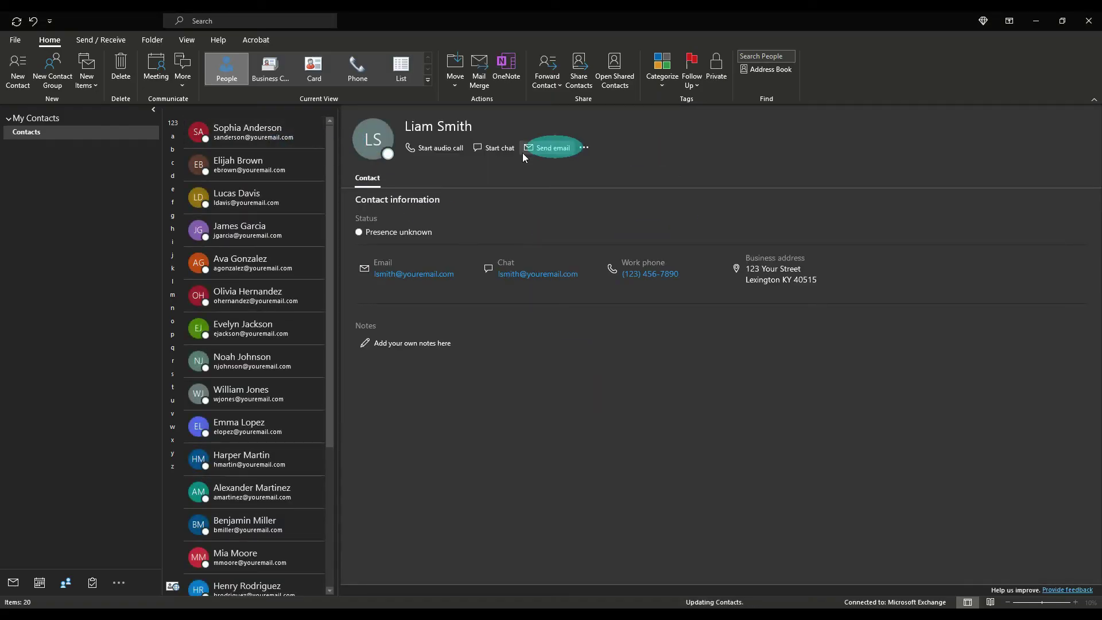
pyautogui.doubleClick(239, 132)
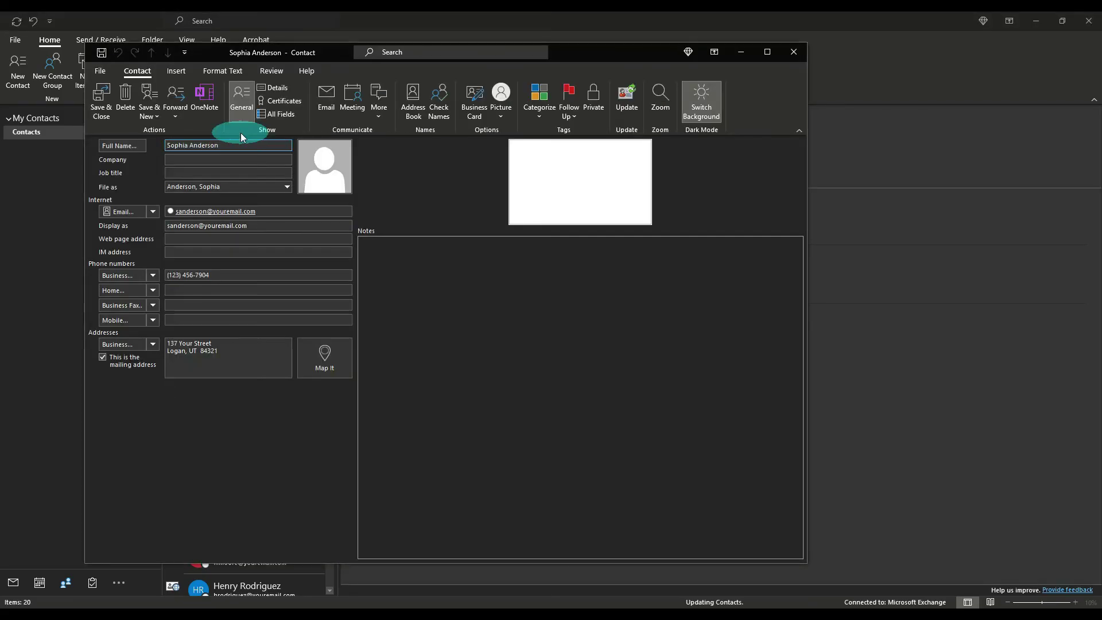
pyautogui.click(224, 145)
pyautogui.click(205, 211)
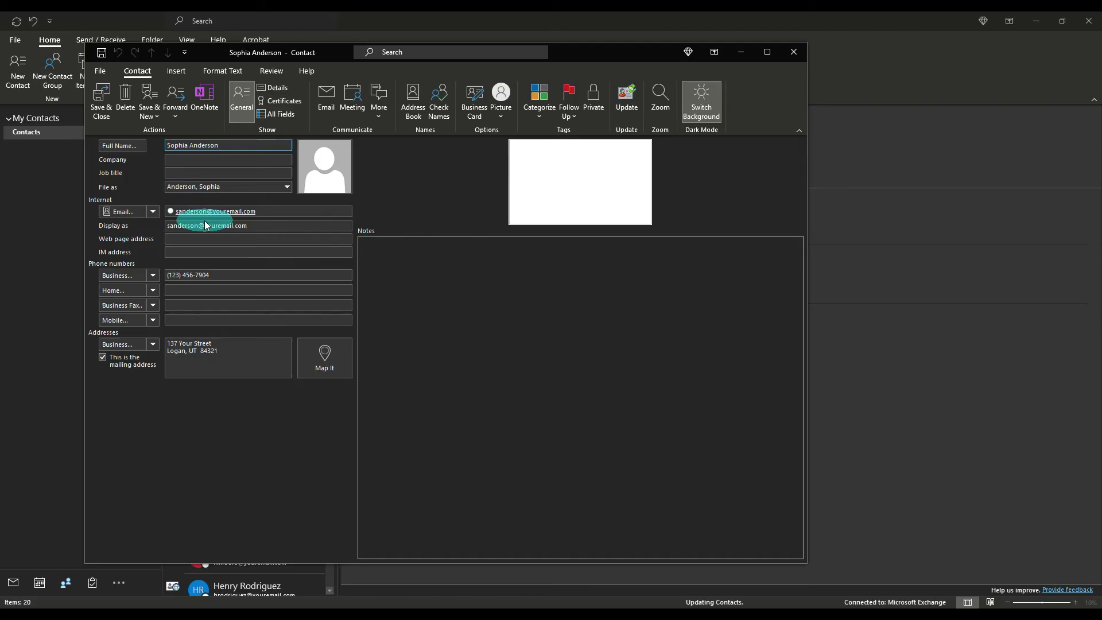
pyautogui.click(195, 275)
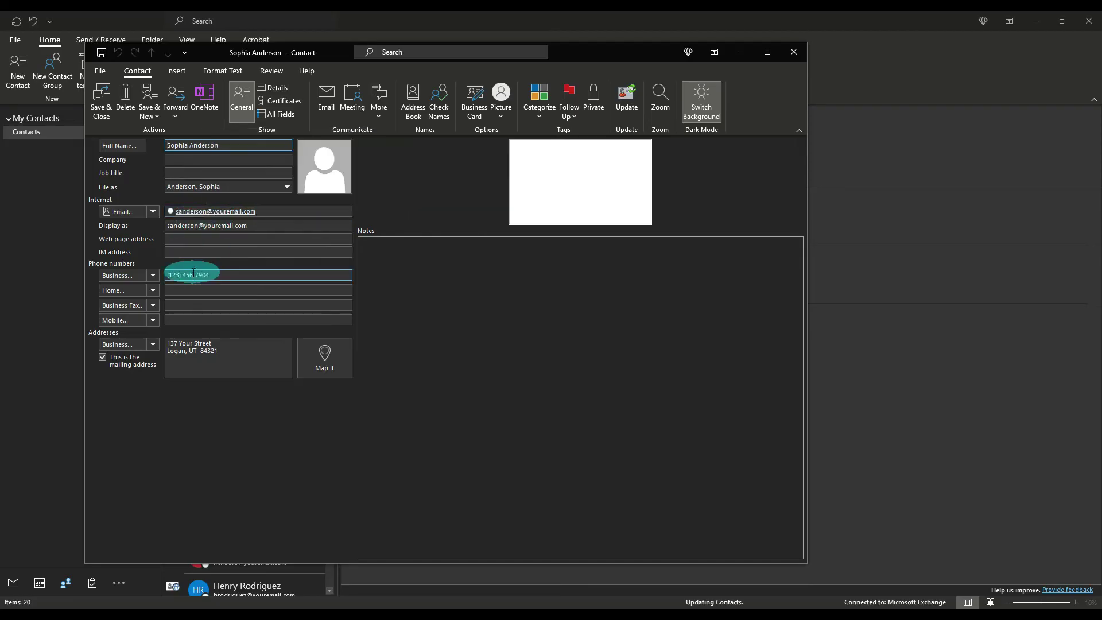
pyautogui.click(203, 351)
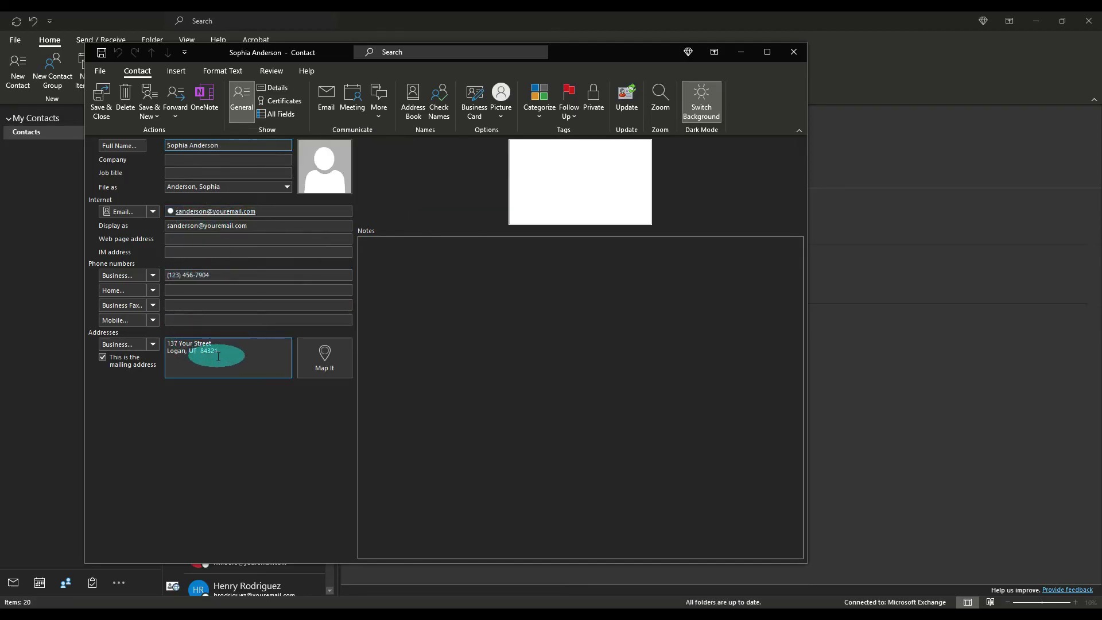